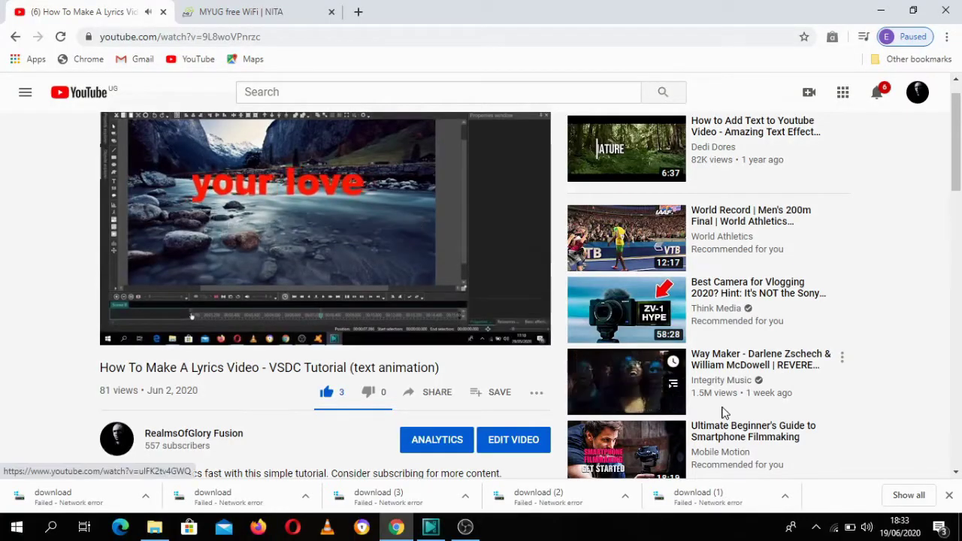
# Leave the YouTube lyrics tutorial and bring up the VSDC Free Video Editor start screen.
pyautogui.click(955, 373)
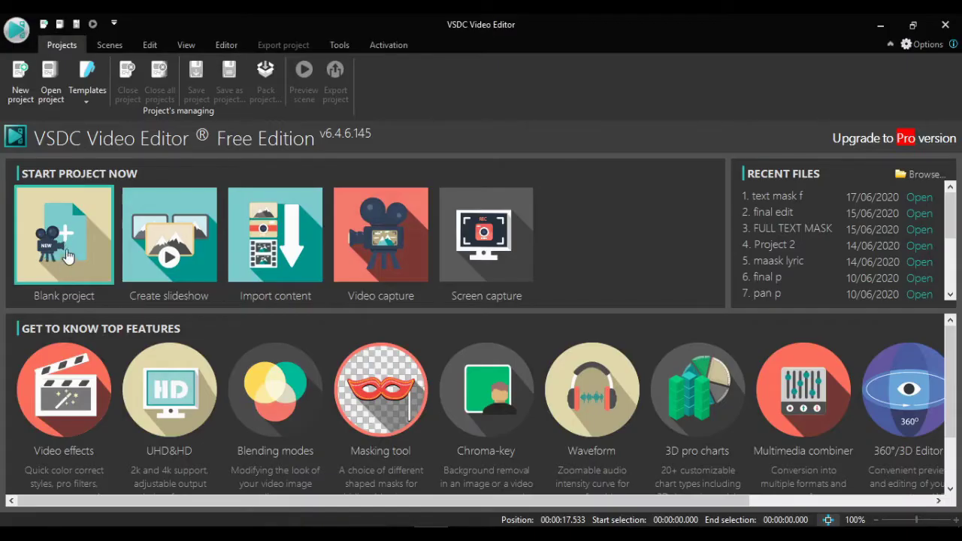
# Start a blank project titled 'GLOWING TEXT', keeping HD 1280x720 at 30 fps.
pyautogui.click(64, 248)
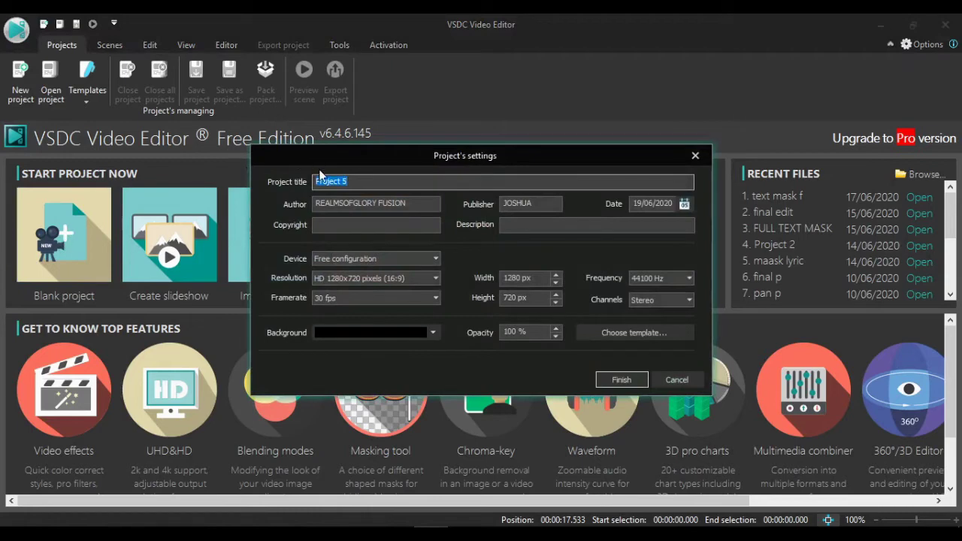
pyautogui.write('GLOWING TEXT')
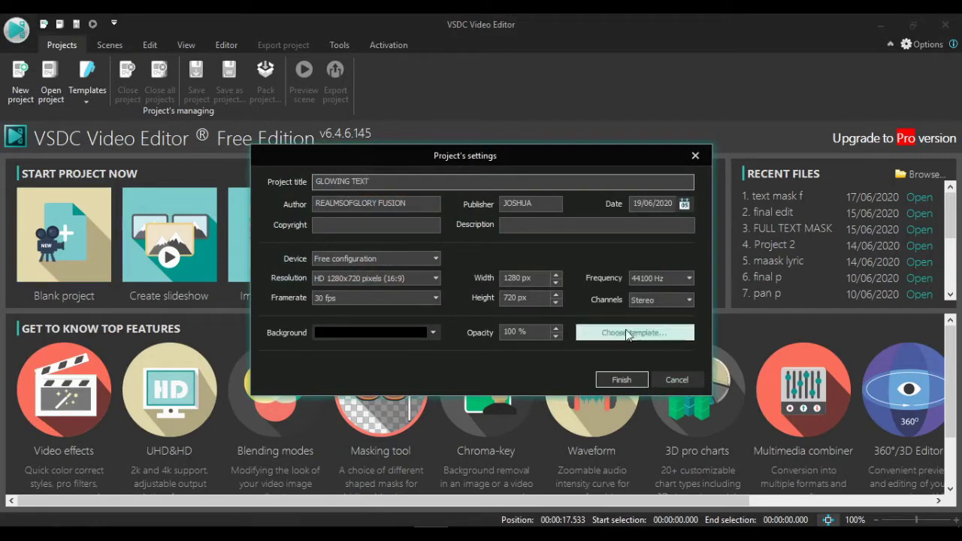
# Create the project and add a text object reading 'GLOWING TEXT'.
pyautogui.click(618, 379)
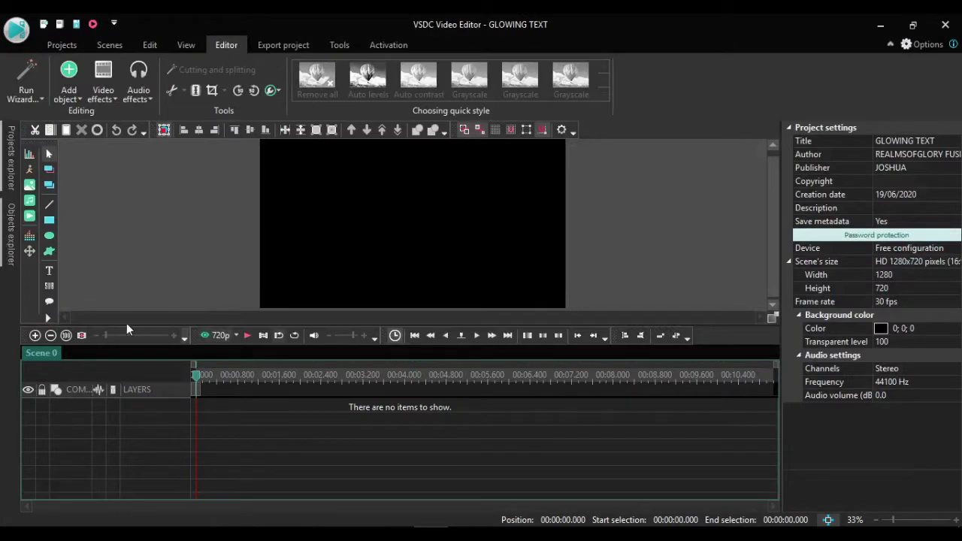
pyautogui.click(49, 273)
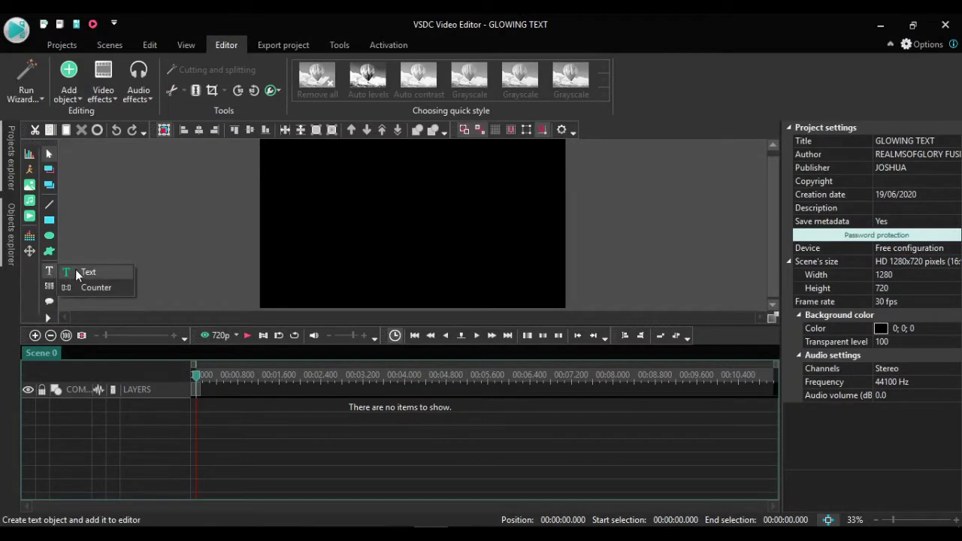
pyautogui.click(98, 273)
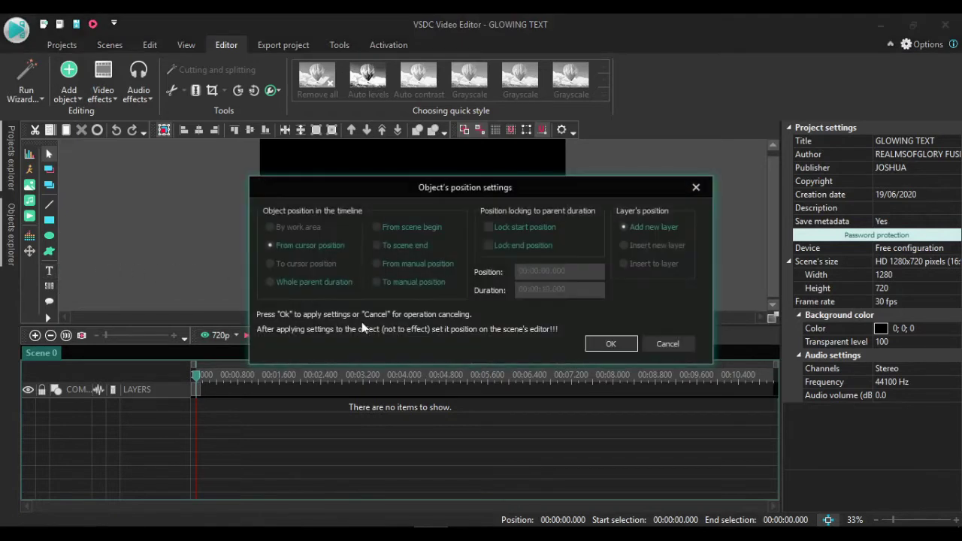
pyautogui.click(598, 343)
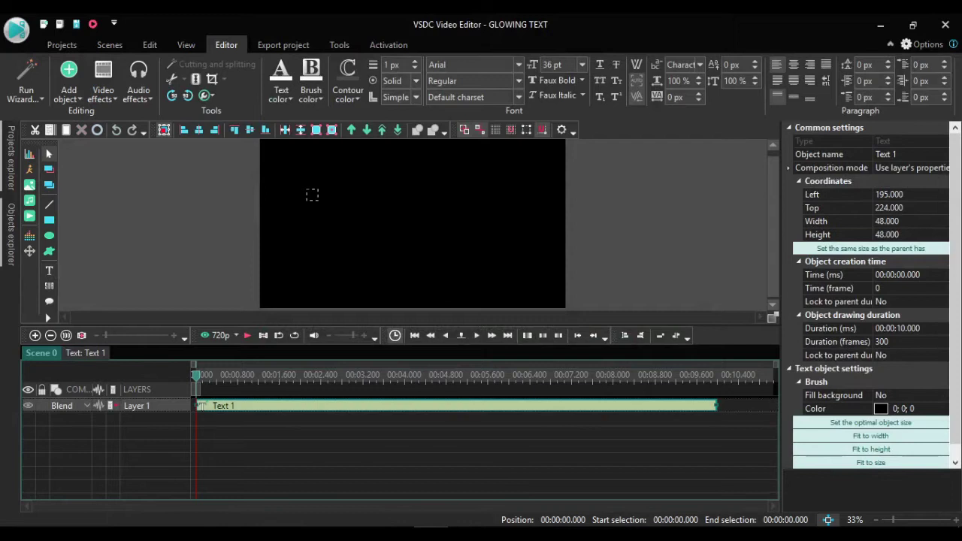
pyautogui.write('GLOWING TEXT')
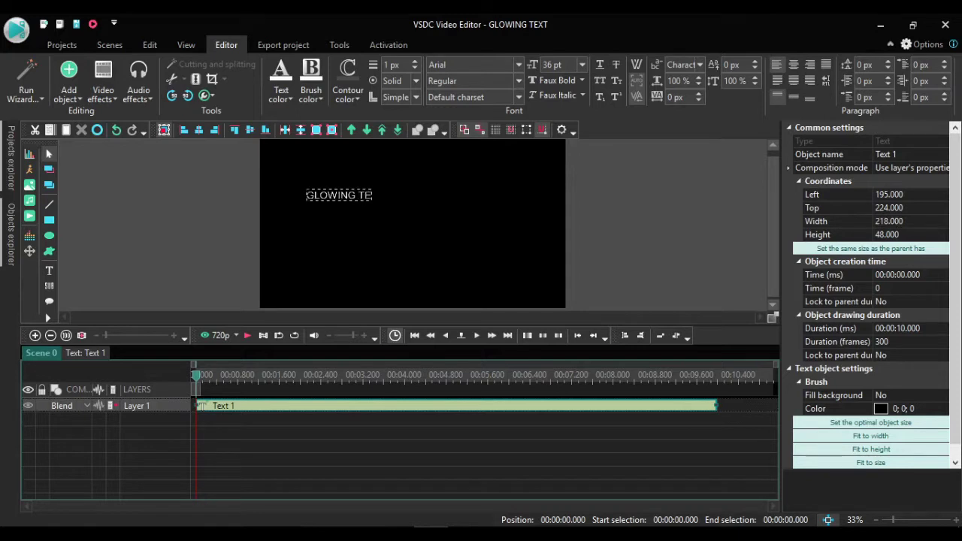
pyautogui.click(382, 244)
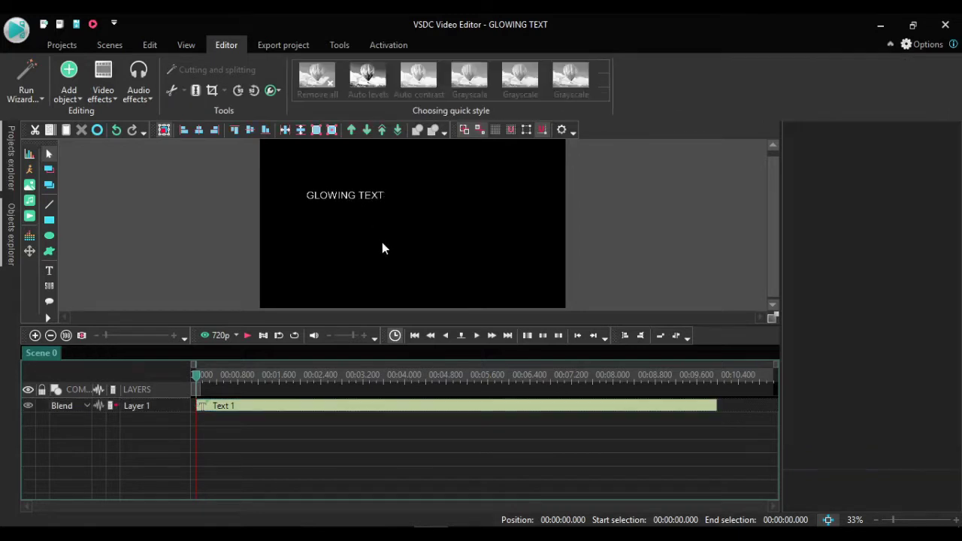
# Set the text to 120 pt and centre it horizontally and vertically in the scene.
pyautogui.click(376, 194)
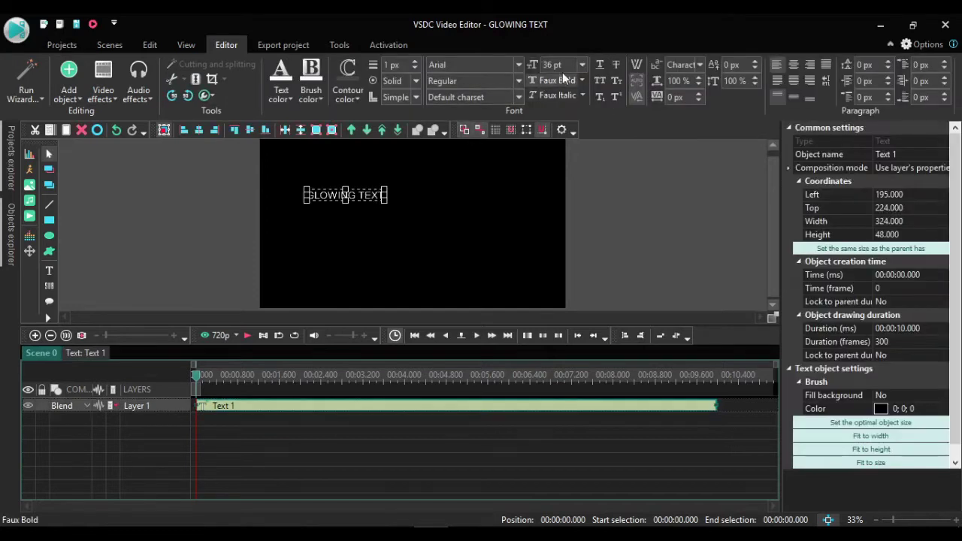
pyautogui.click(582, 64)
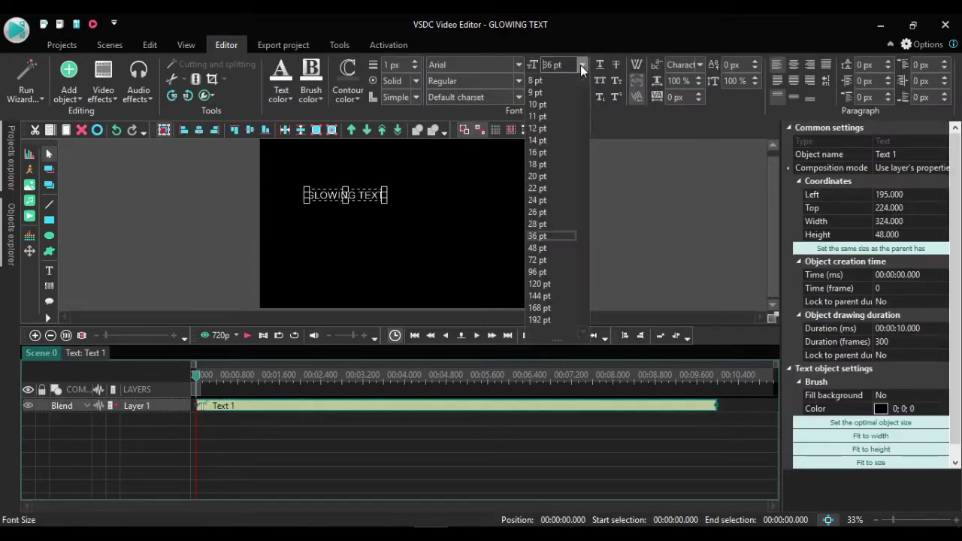
pyautogui.click(543, 284)
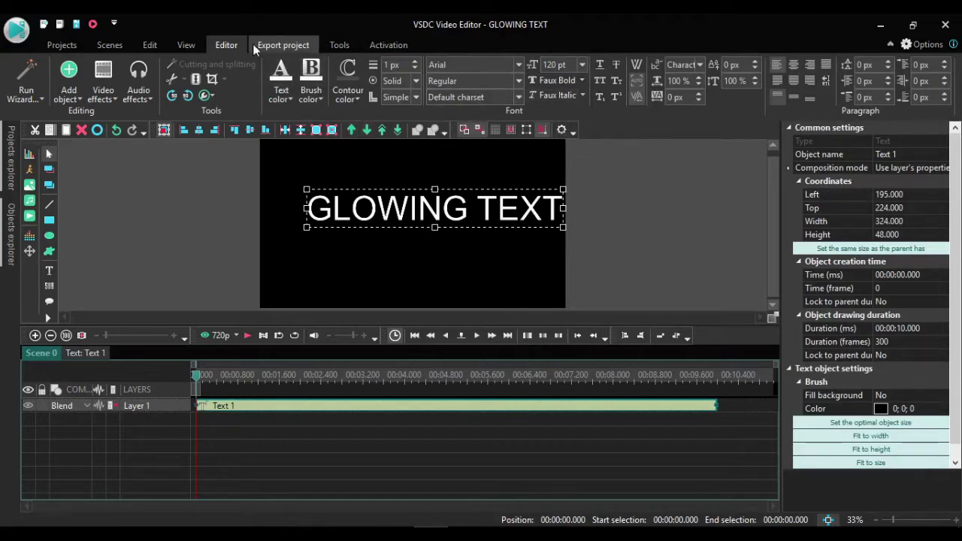
pyautogui.click(155, 44)
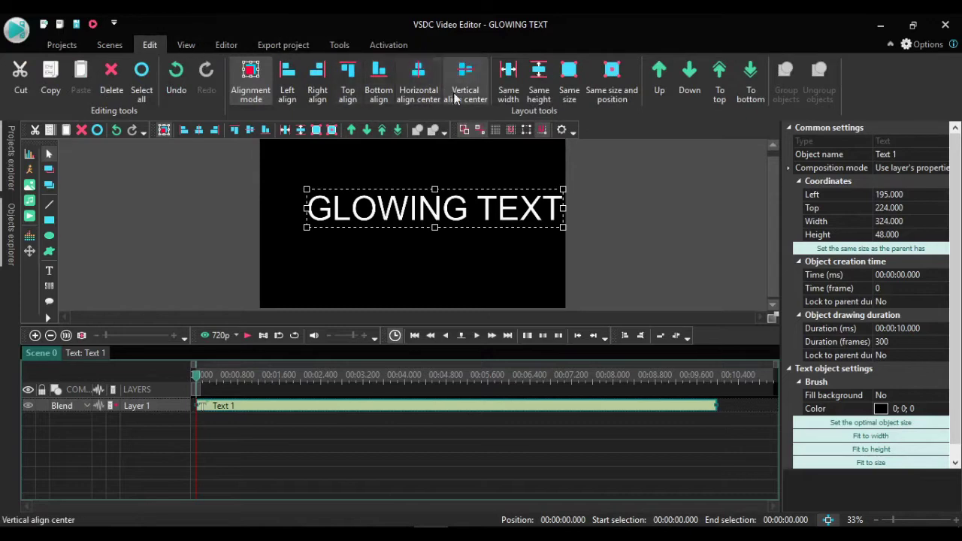
pyautogui.click(420, 79)
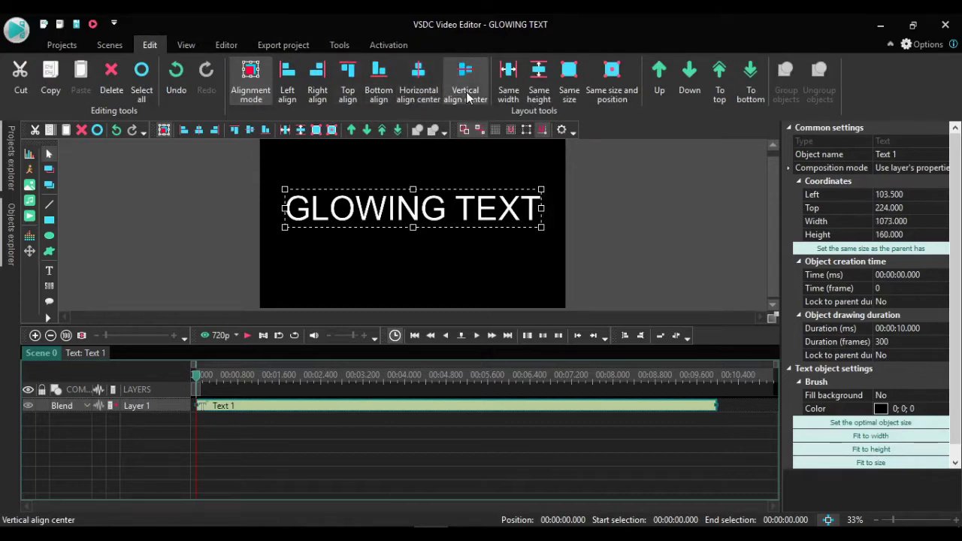
pyautogui.click(467, 94)
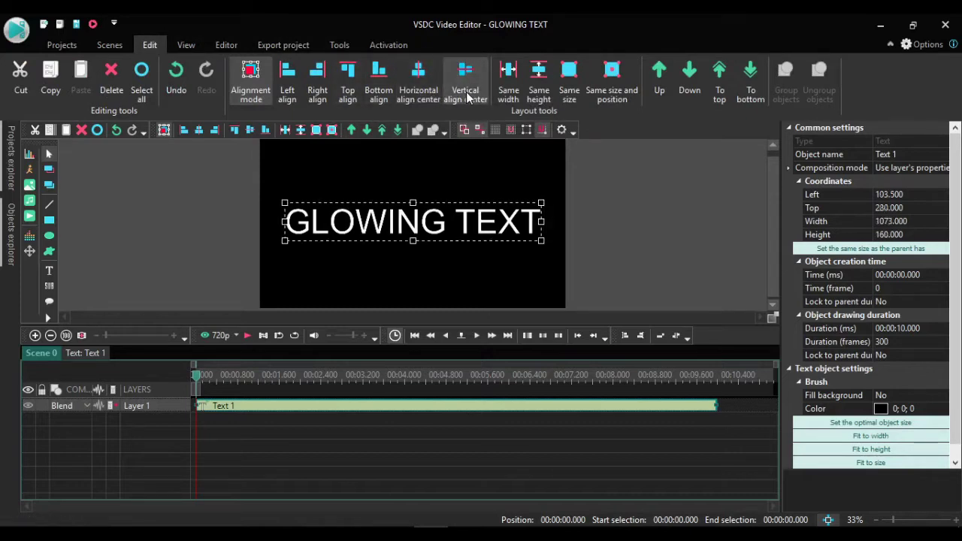
# Apply a Special FX Fire effect inside Text 1 for its whole parent duration.
pyautogui.click(226, 44)
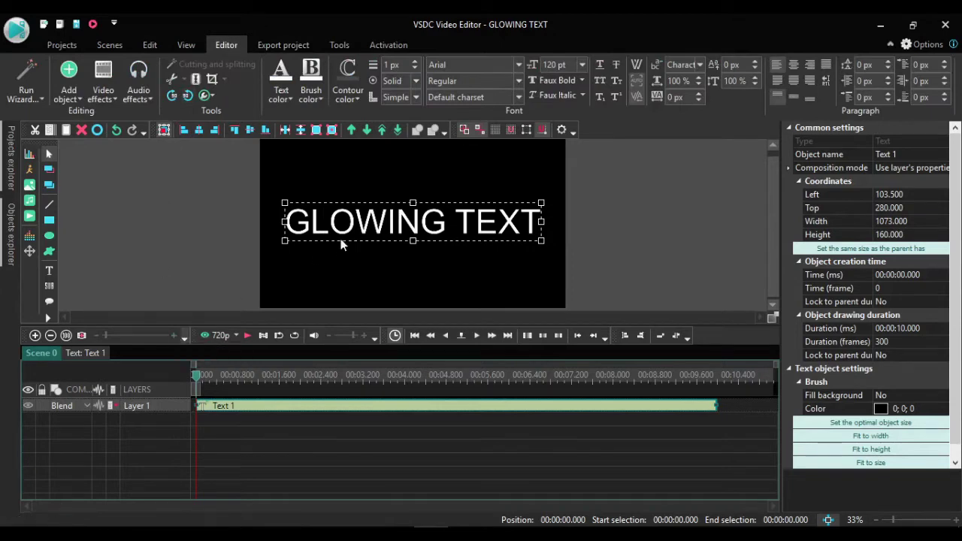
pyautogui.doubleClick(227, 406)
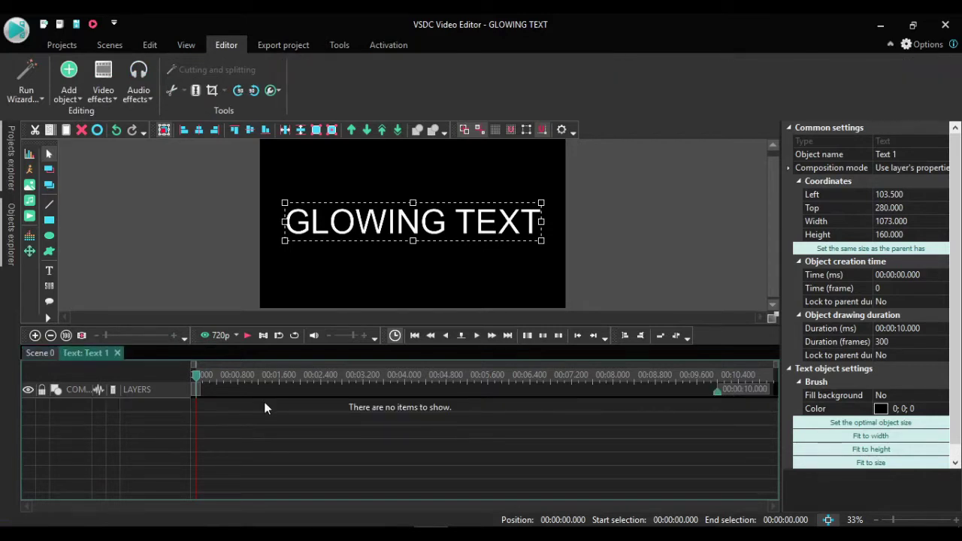
pyautogui.click(117, 97)
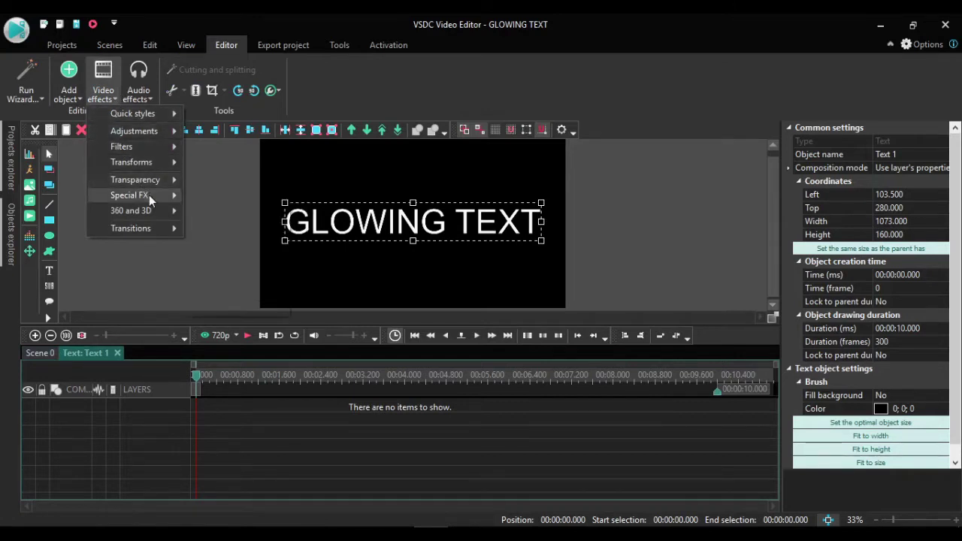
pyautogui.moveTo(149, 196)
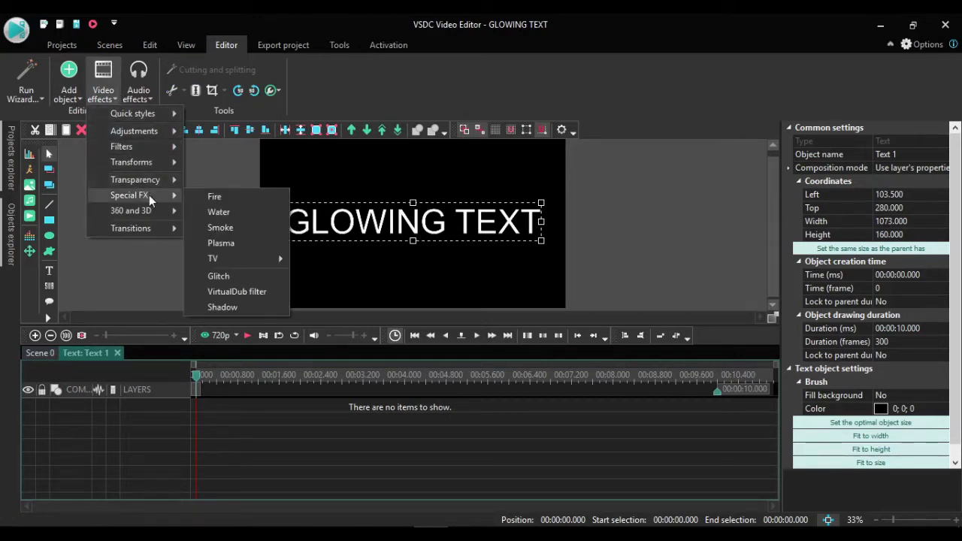
pyautogui.click(231, 197)
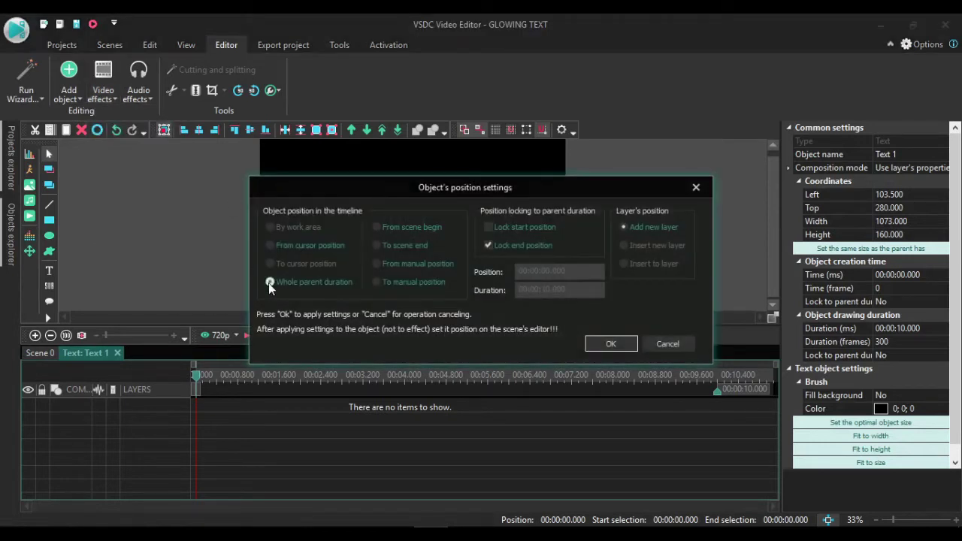
pyautogui.click(612, 343)
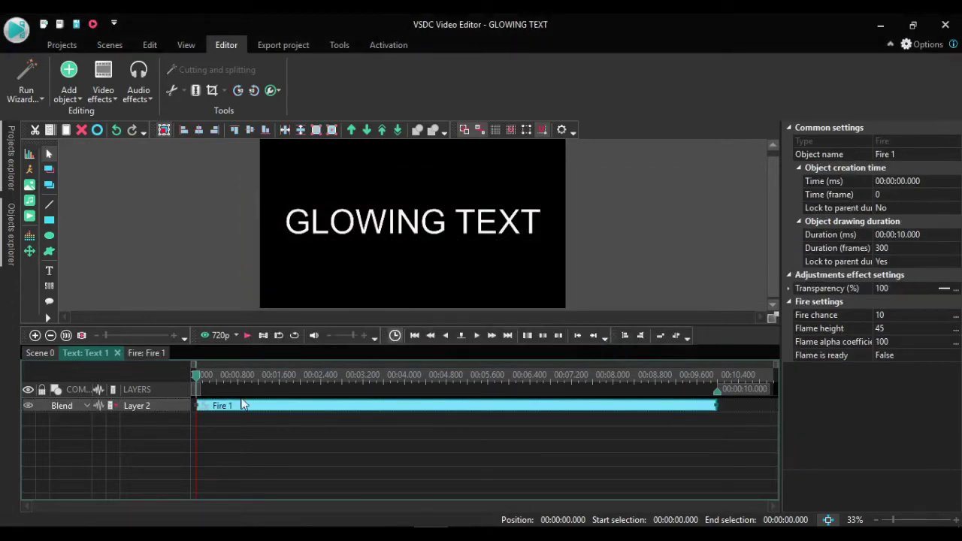
# Duplicate the GLOWING TEXT object in Scene 0 and align Text 2 over the original.
pyautogui.click(42, 354)
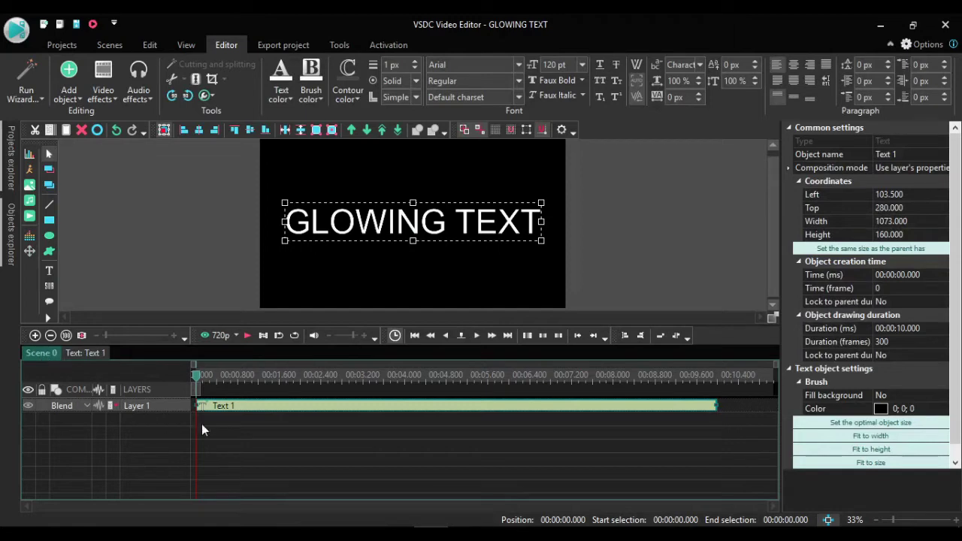
pyautogui.rightClick(399, 232)
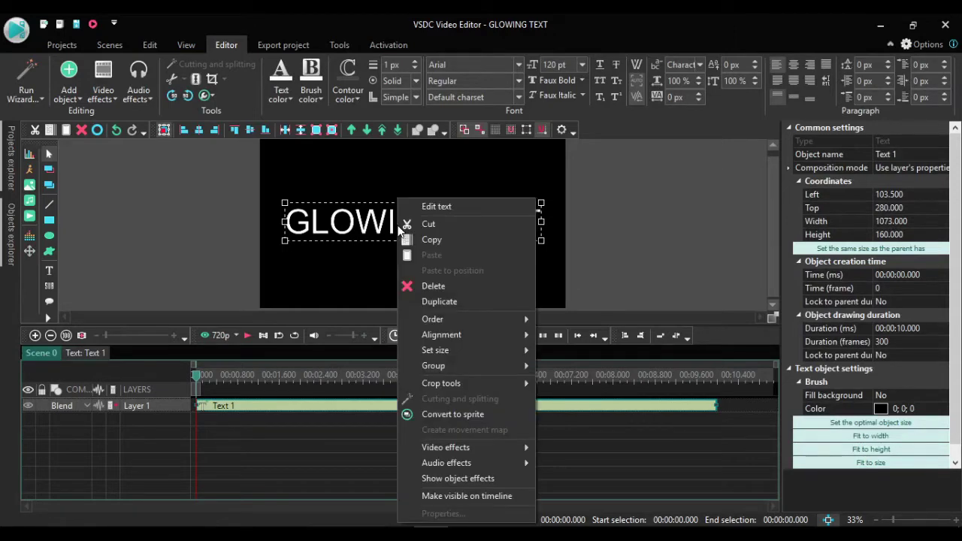
pyautogui.click(446, 302)
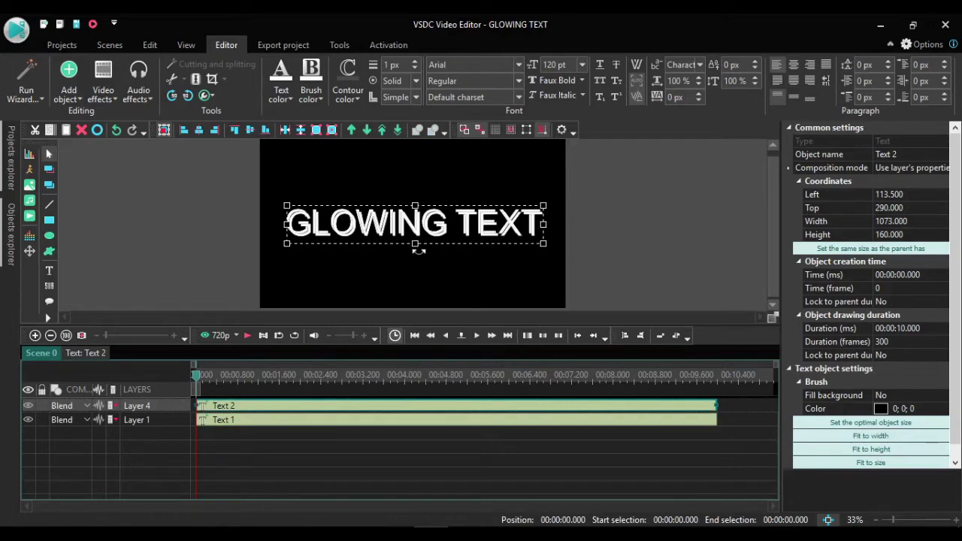
pyautogui.click(399, 225)
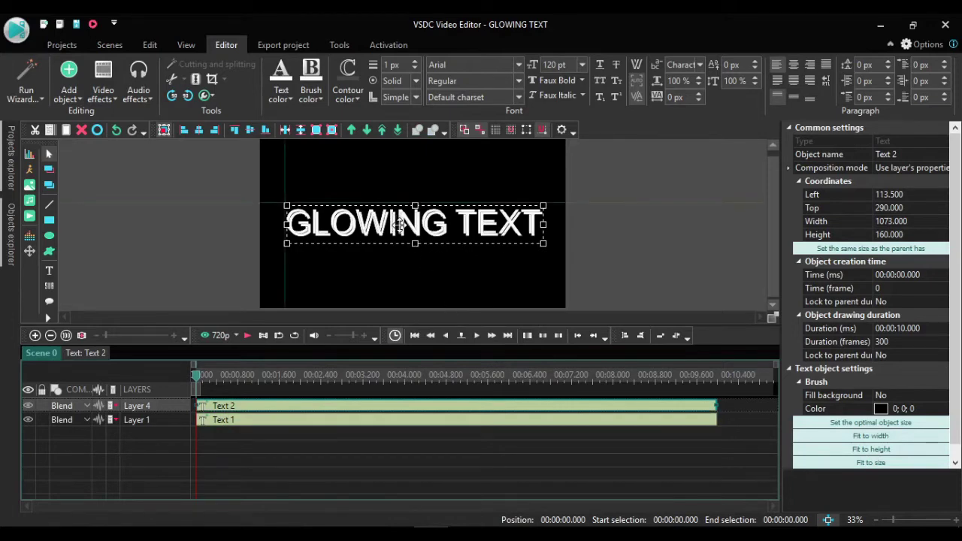
pyautogui.moveTo(399, 225)
pyautogui.mouseDown()
pyautogui.moveTo(410, 217)
pyautogui.moveTo(391, 218)
pyautogui.mouseUp()
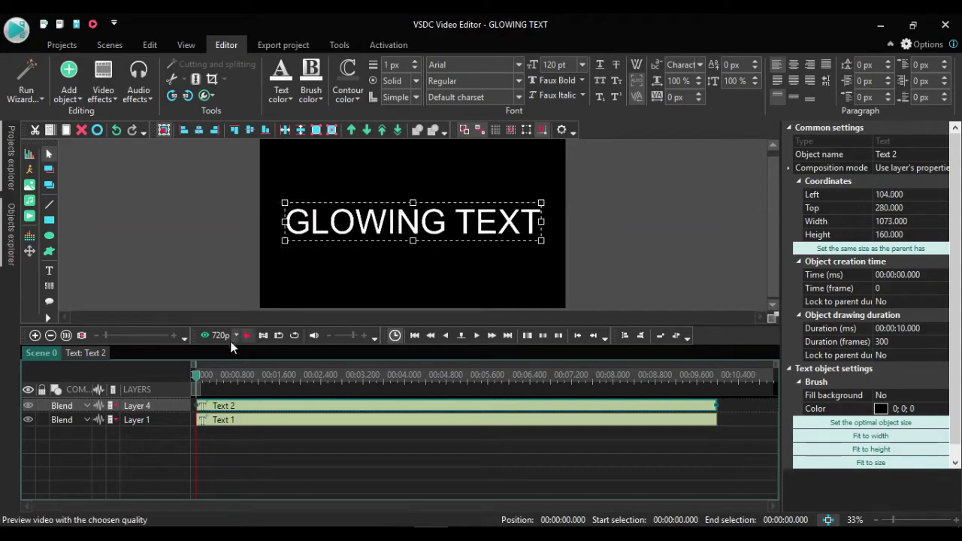
# Add a Gaussian Blur effect inside Text 2 covering its whole duration.
pyautogui.doubleClick(241, 407)
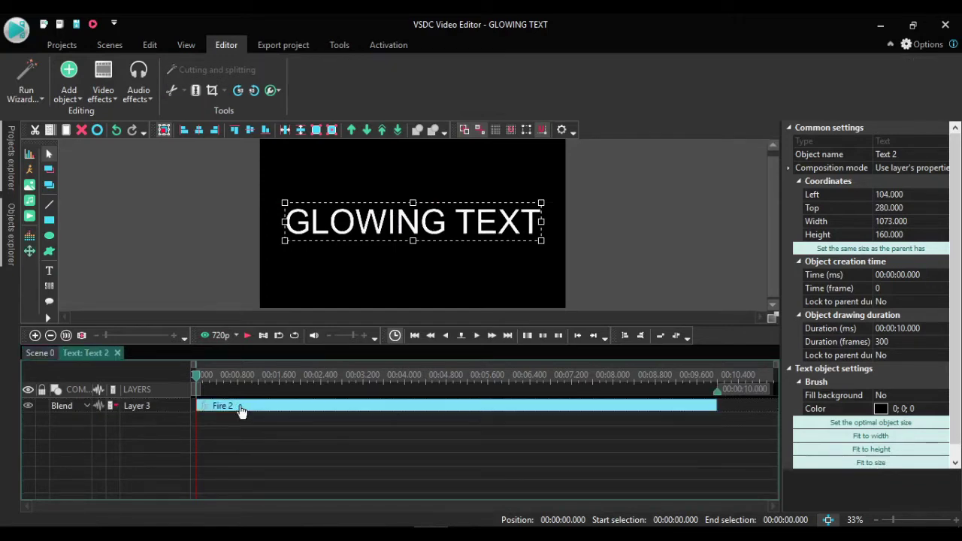
pyautogui.click(112, 90)
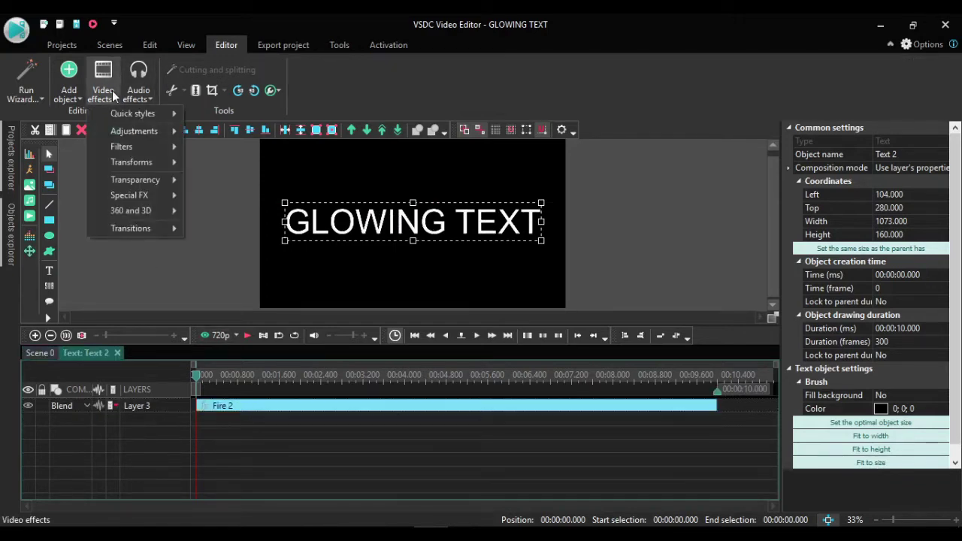
pyautogui.moveTo(140, 145)
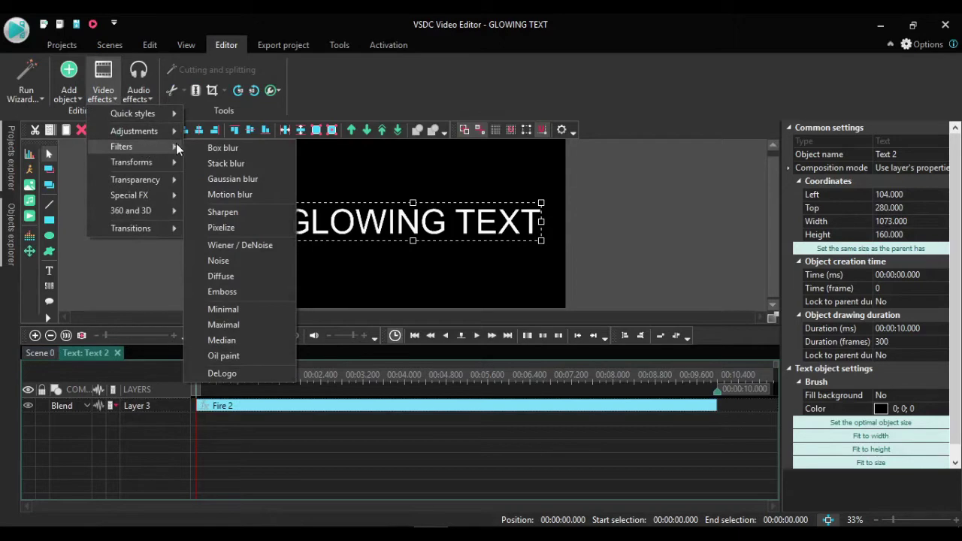
pyautogui.click(225, 179)
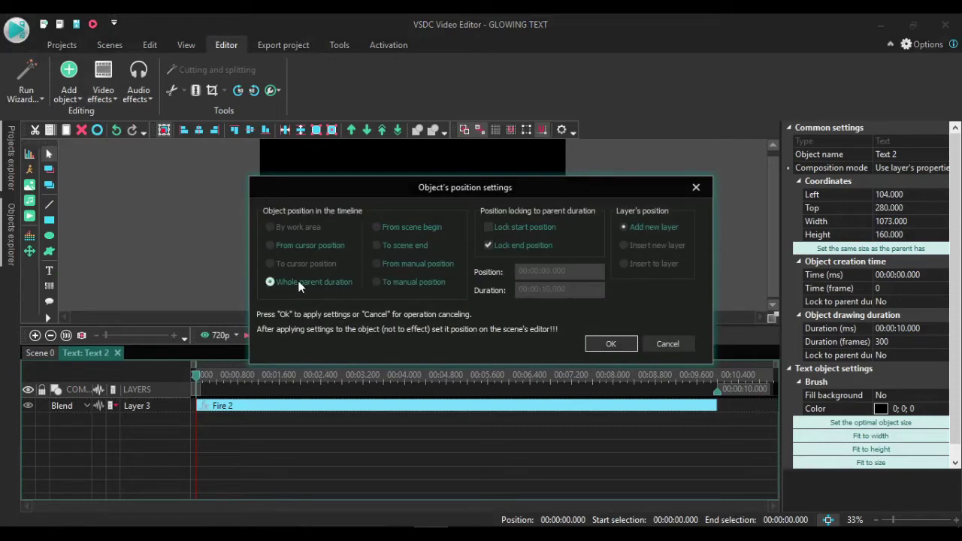
pyautogui.click(612, 344)
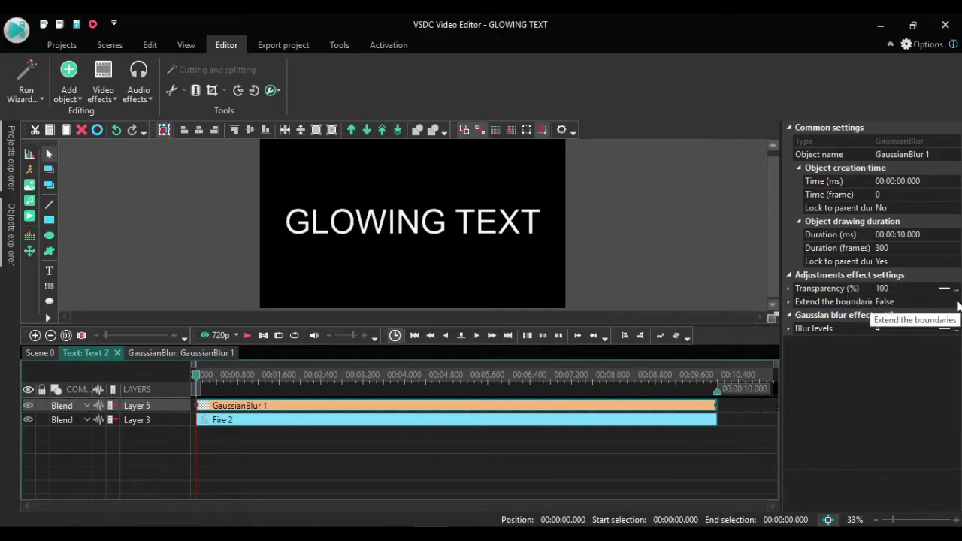
# Set the blur's Extend the boundaries to True and Blur levels to 30.
pyautogui.click(955, 301)
pyautogui.click(955, 301)
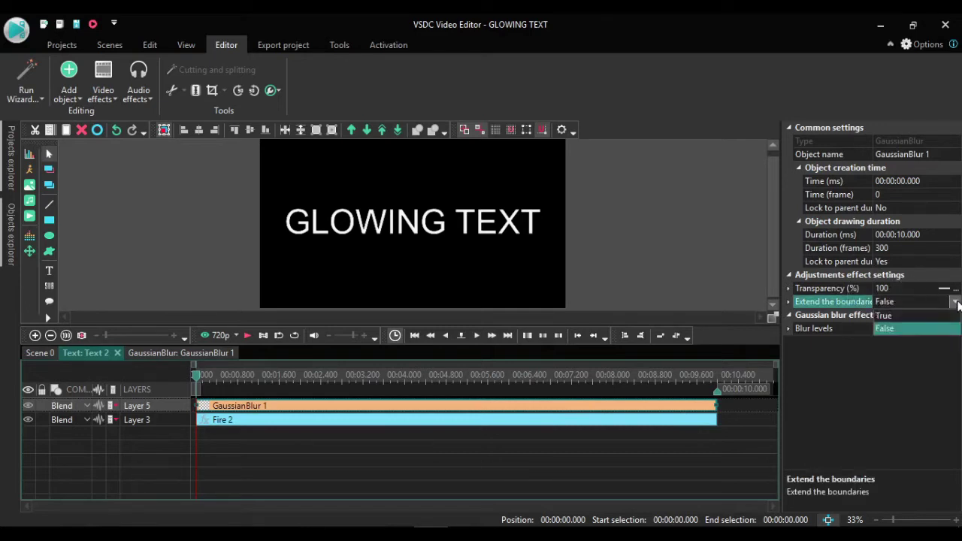
pyautogui.click(911, 315)
pyautogui.click(886, 328)
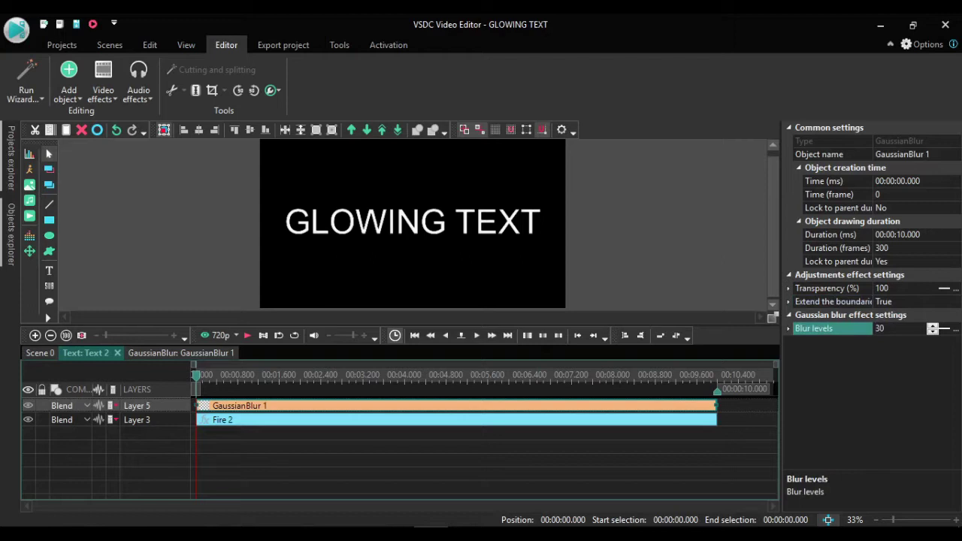
pyautogui.click(673, 258)
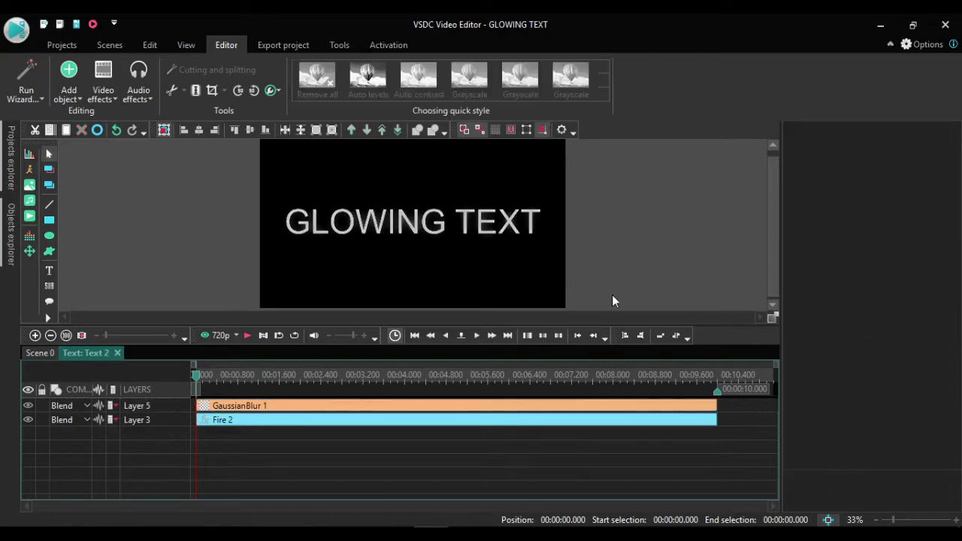
# In Scene 0, switch Layer 4's blend mode from Blend to Plus.
pyautogui.click(37, 352)
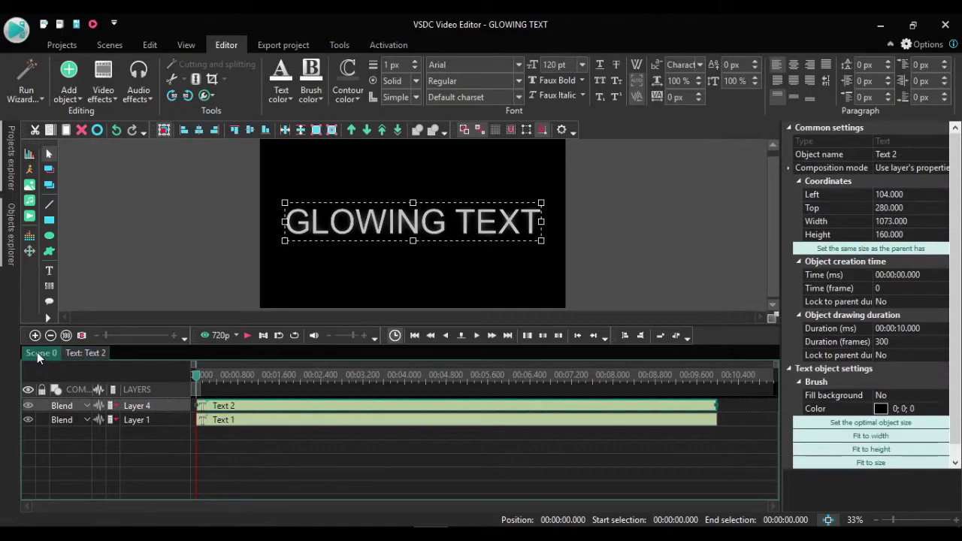
pyautogui.click(66, 404)
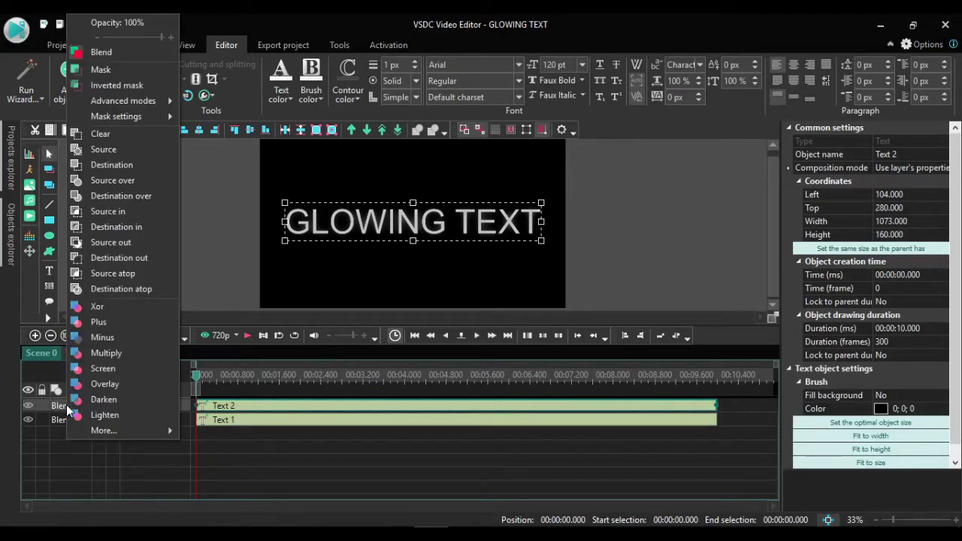
pyautogui.click(103, 322)
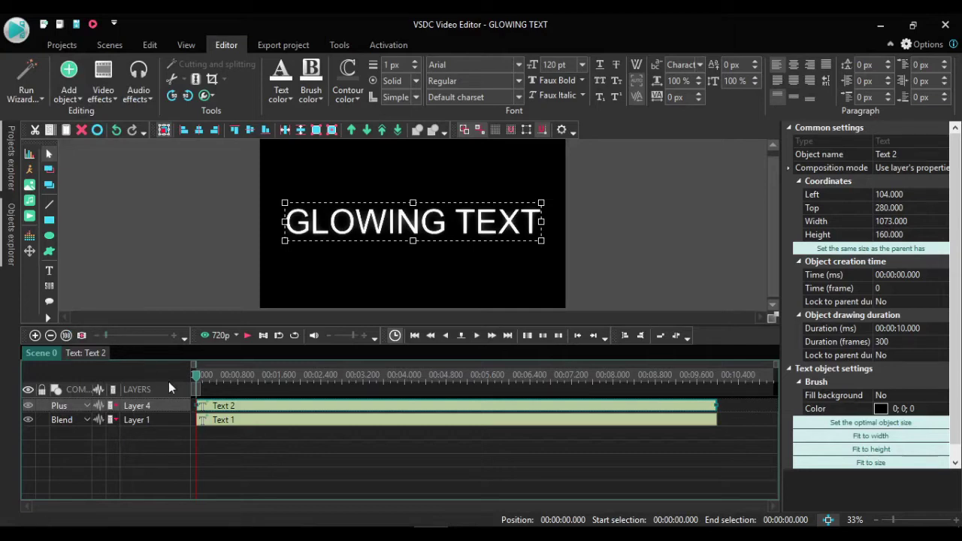
# Duplicate the blurred text as Text 3 over the original and set Layer 8 to Plus.
pyautogui.rightClick(350, 214)
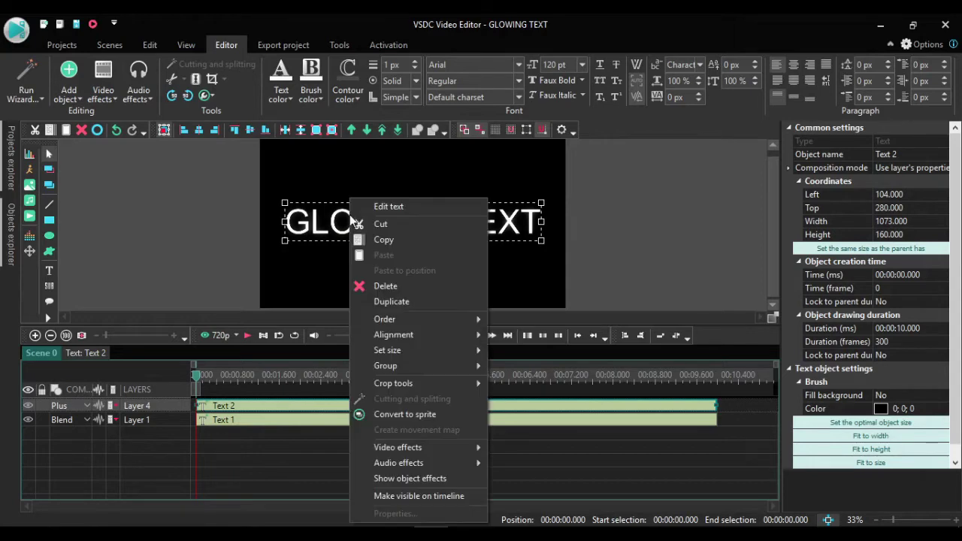
pyautogui.click(400, 301)
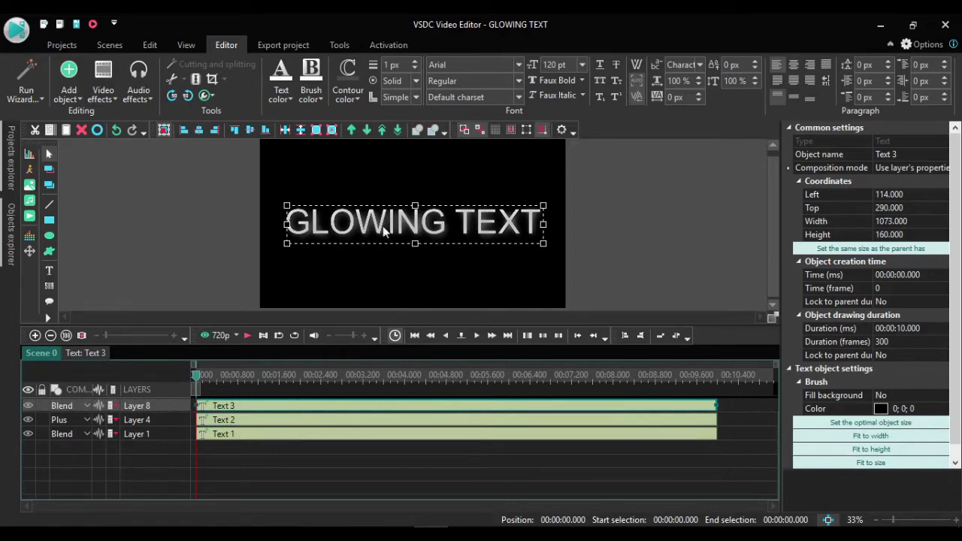
pyautogui.moveTo(380, 226)
pyautogui.mouseDown()
pyautogui.moveTo(371, 218)
pyautogui.moveTo(379, 227)
pyautogui.mouseUp()
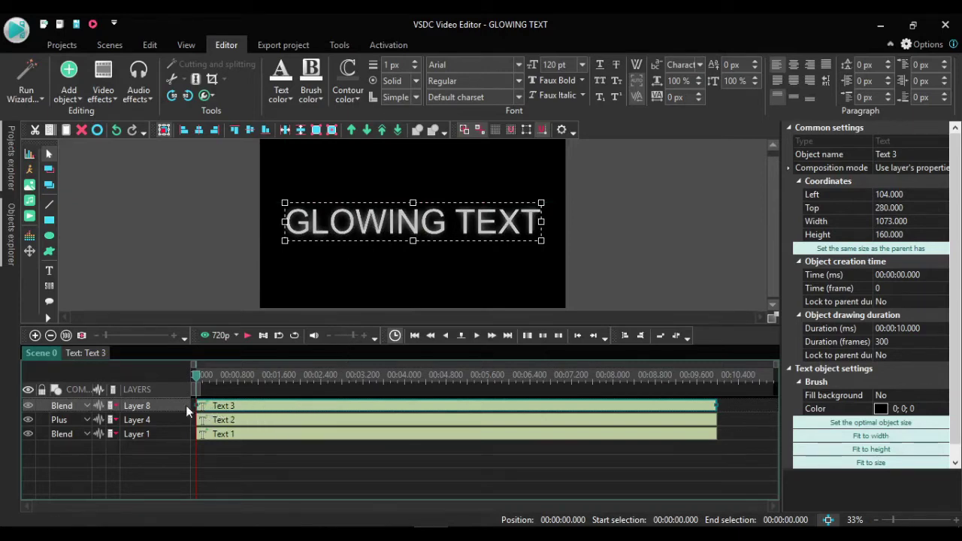
pyautogui.click(63, 407)
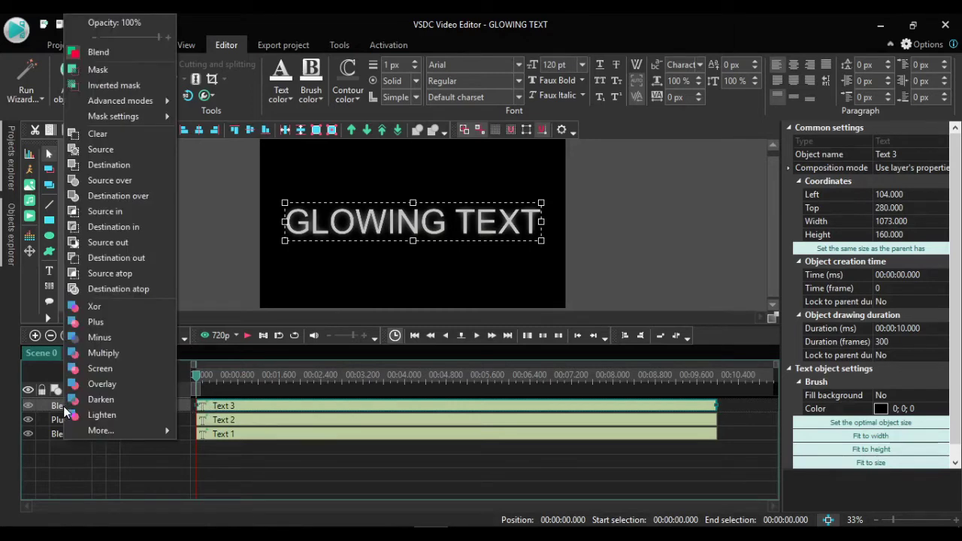
pyautogui.click(105, 321)
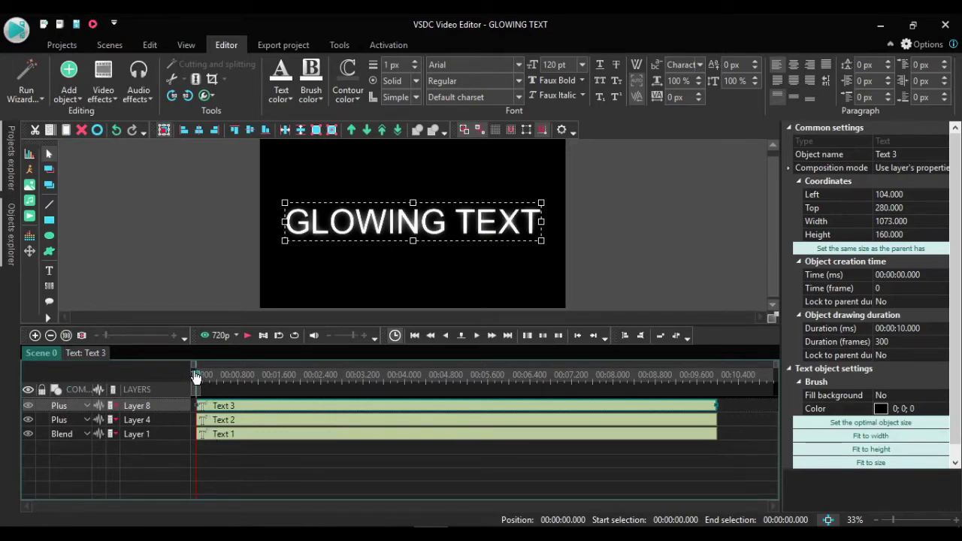
pyautogui.press('space')
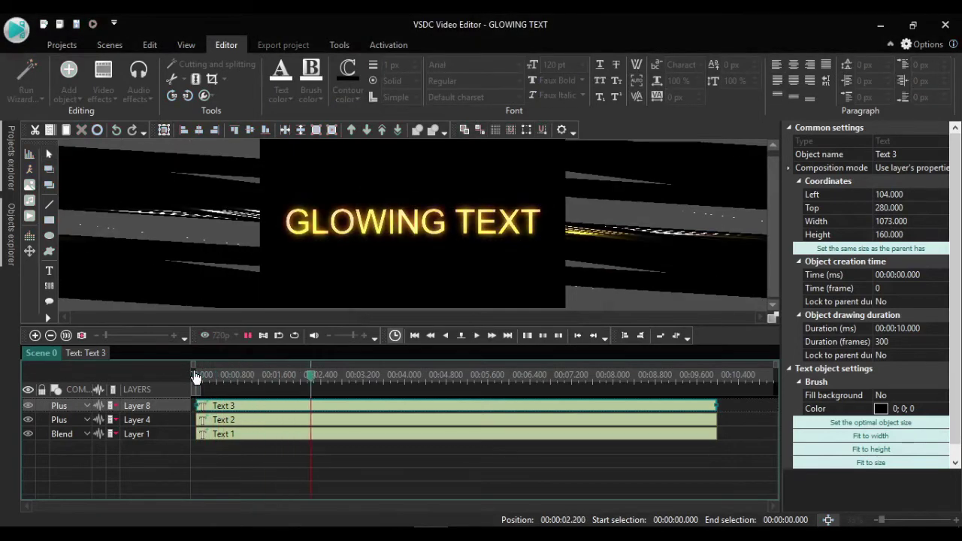
pyautogui.press('space')
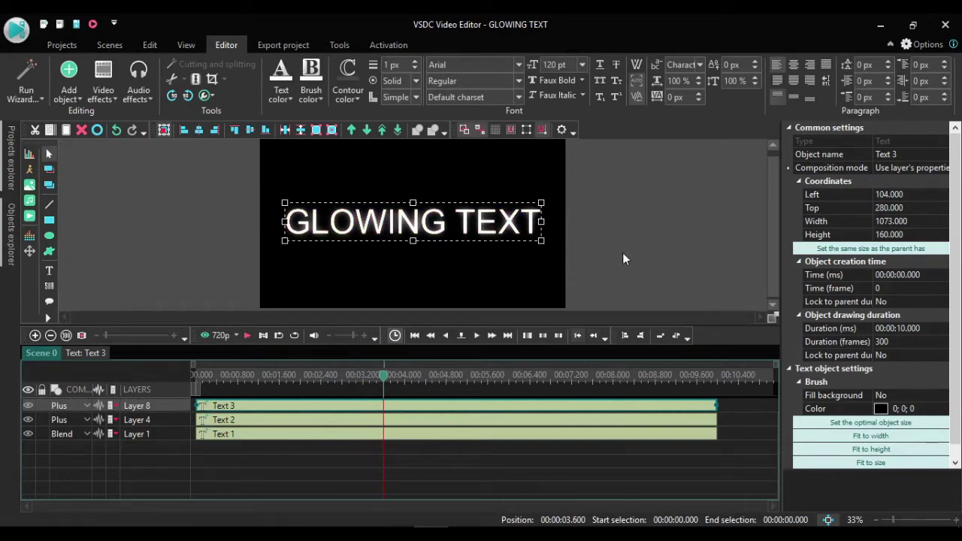
# Add a new 'GLOWING TEXT' text object at the 10-second mark on Layer 9.
pyautogui.click(616, 212)
pyautogui.press('End')
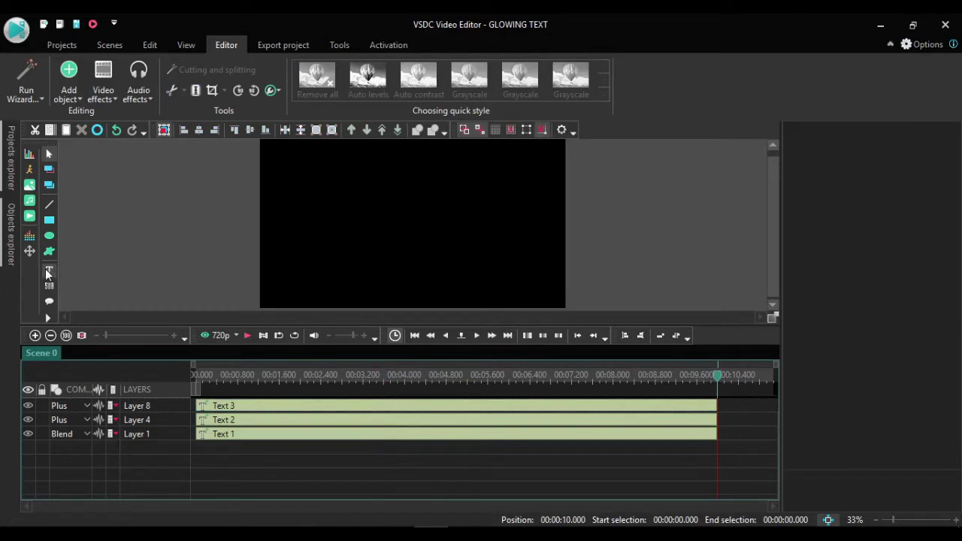
pyautogui.click(47, 273)
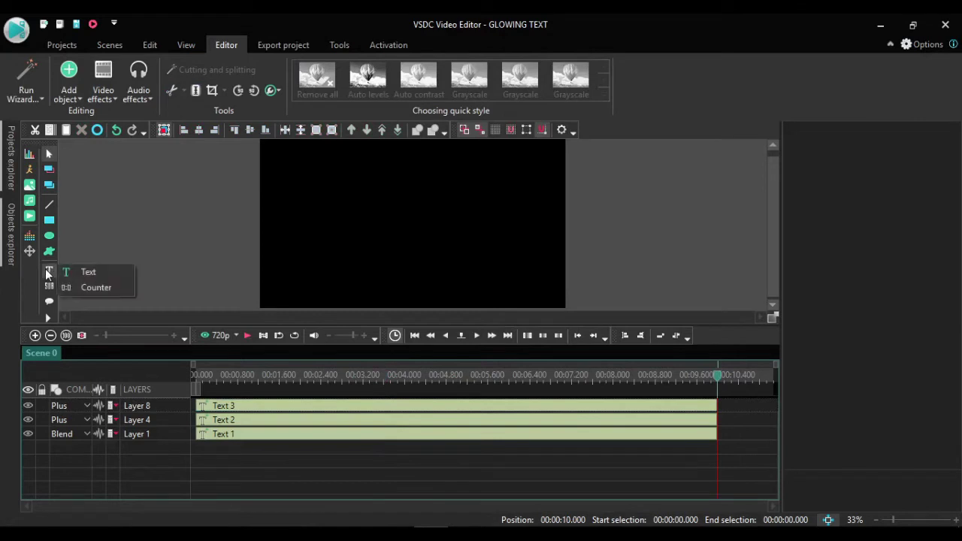
pyautogui.click(92, 272)
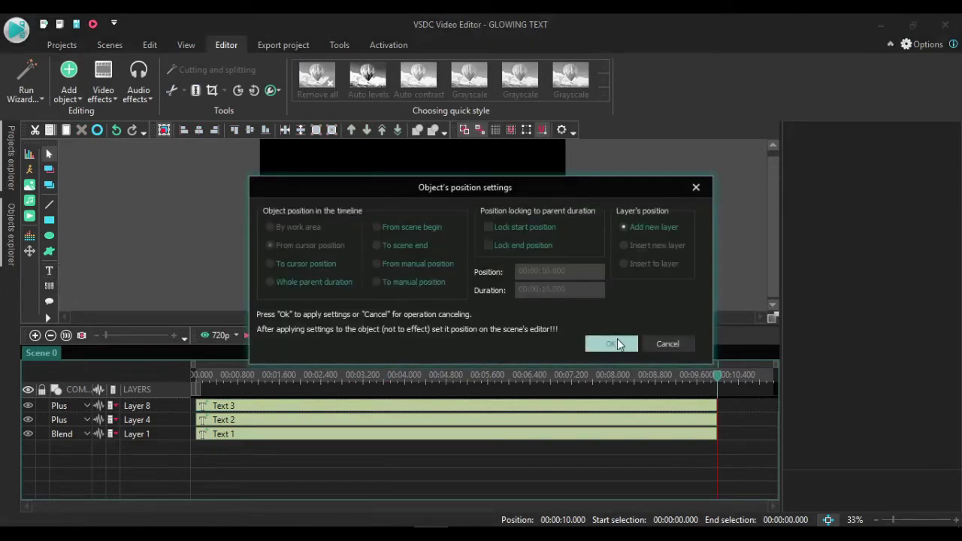
pyautogui.click(617, 342)
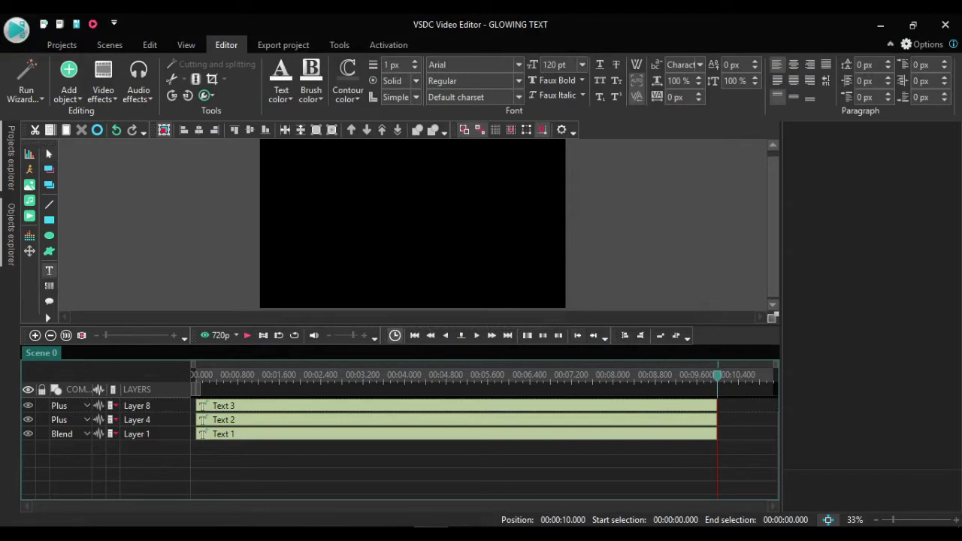
pyautogui.write('G')
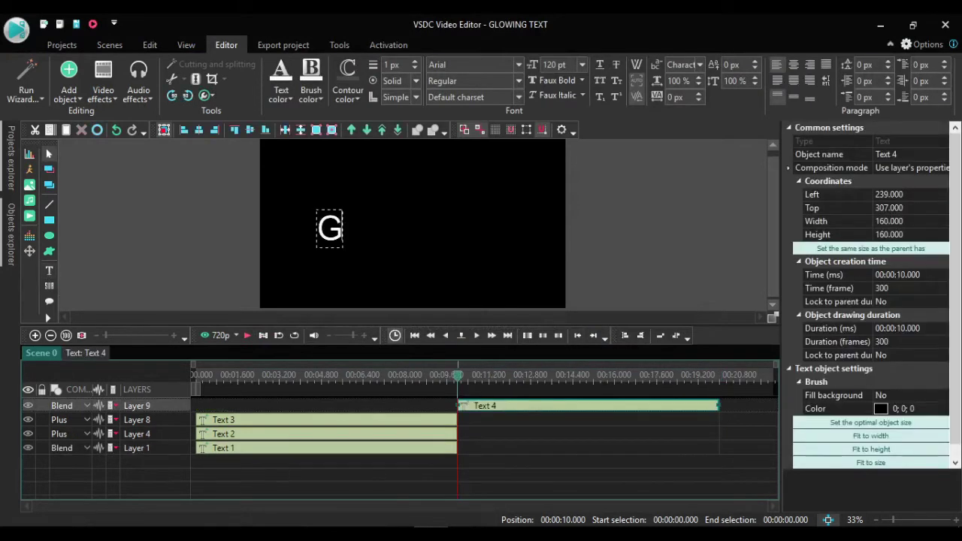
pyautogui.write('LOWING')
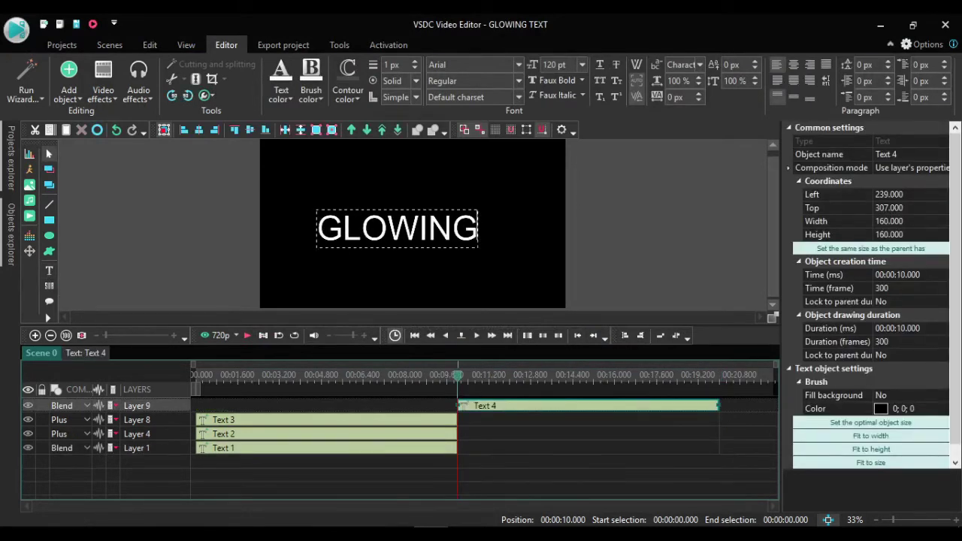
pyautogui.write(' TE')
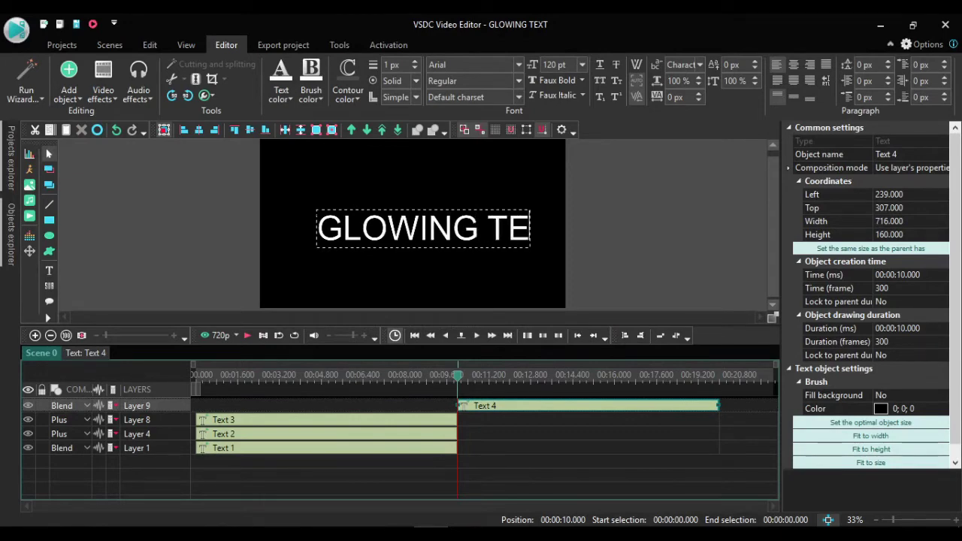
pyautogui.write('XT')
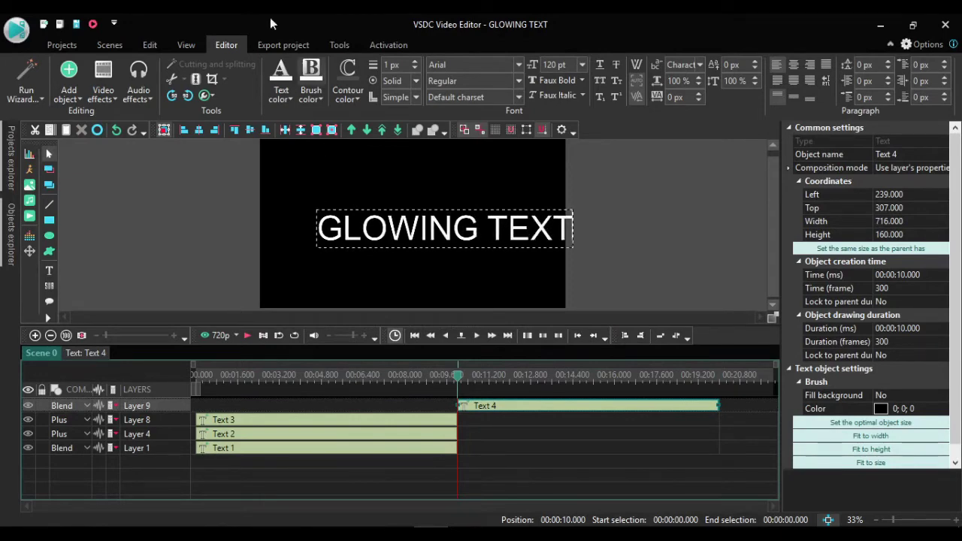
pyautogui.click(270, 160)
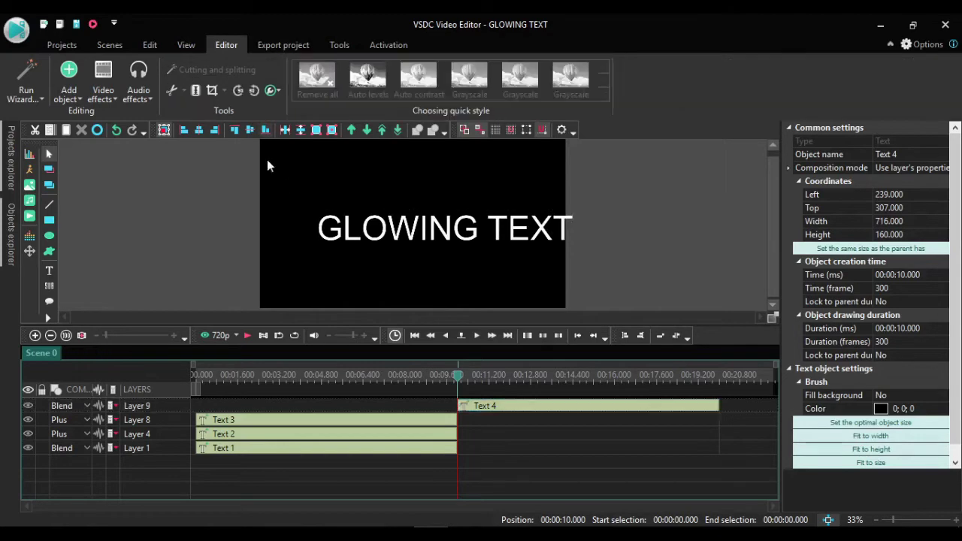
# Centre Text 4 horizontally and vertically in the frame (Left 103.5, Top 280).
pyautogui.click(152, 45)
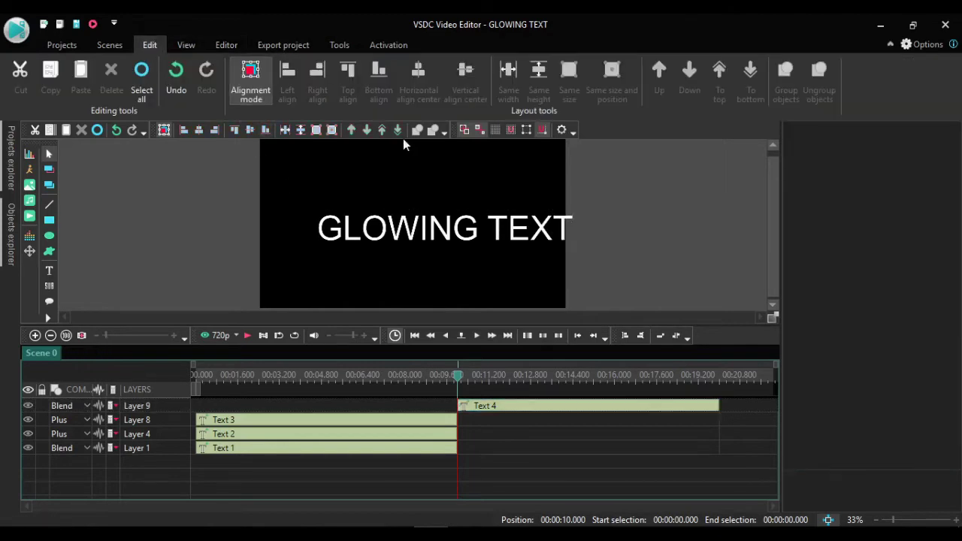
pyautogui.click(416, 223)
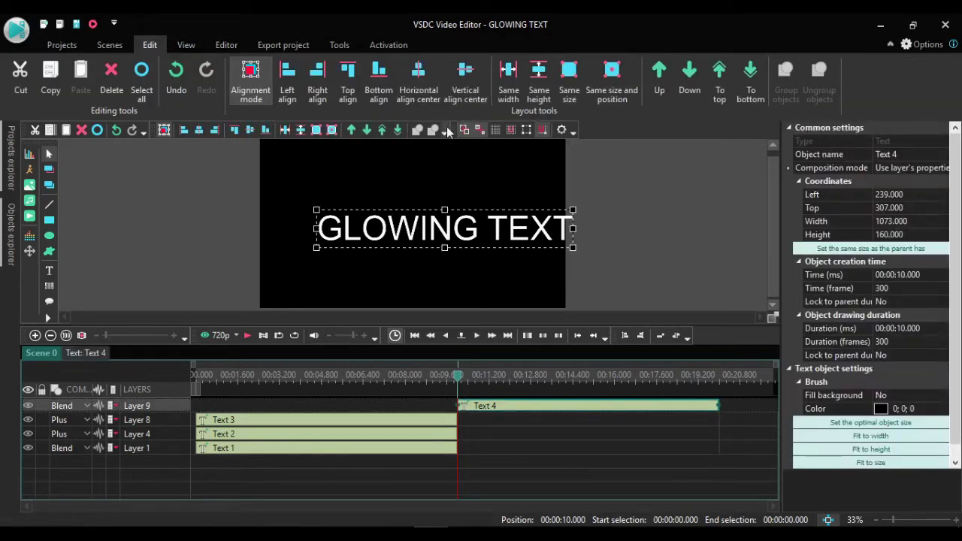
pyautogui.click(419, 84)
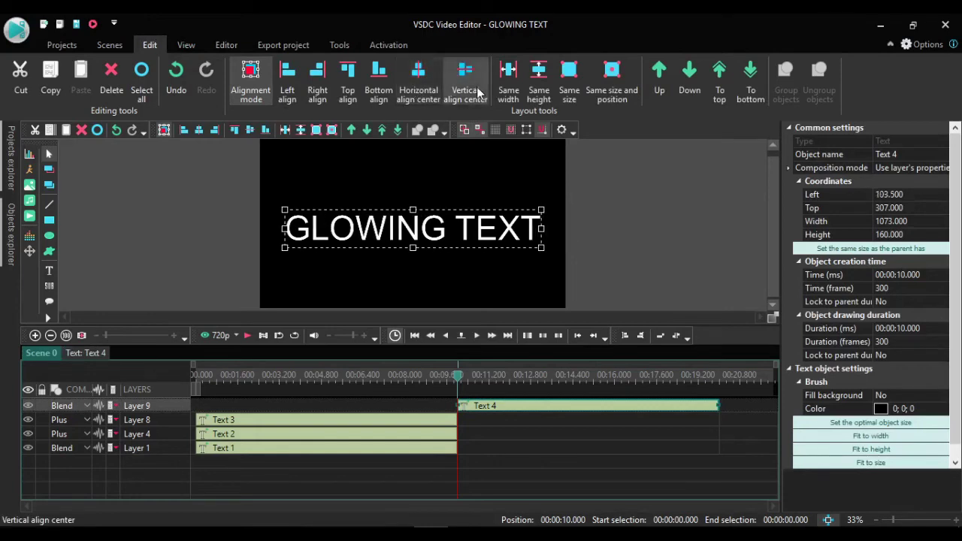
pyautogui.click(464, 86)
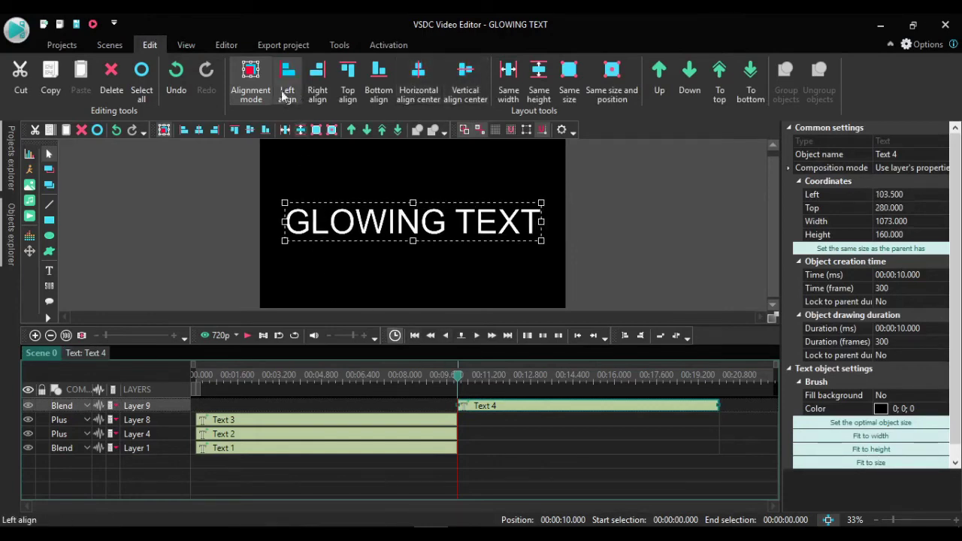
pyautogui.click(223, 43)
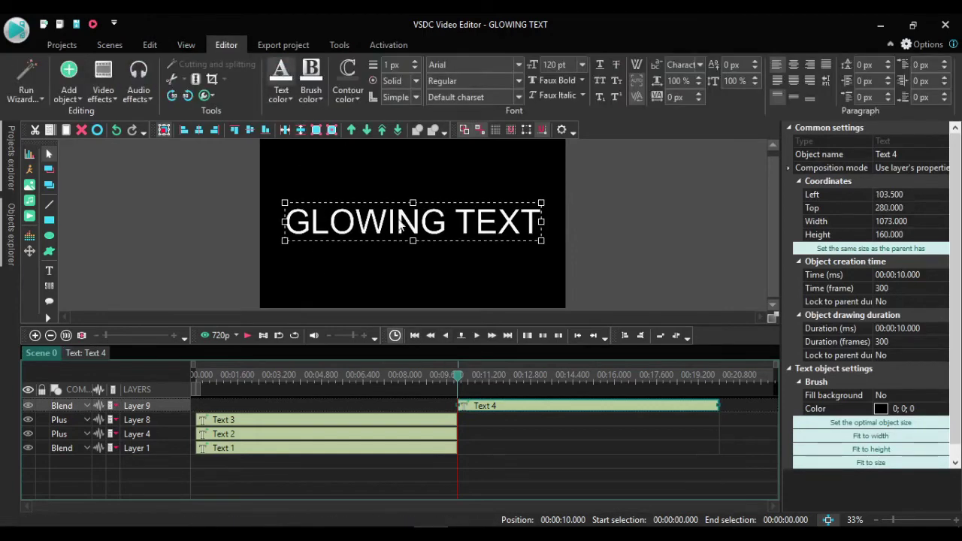
# Inside Text 4, add a Plasma 1 effect spanning the whole parent duration.
pyautogui.doubleClick(497, 406)
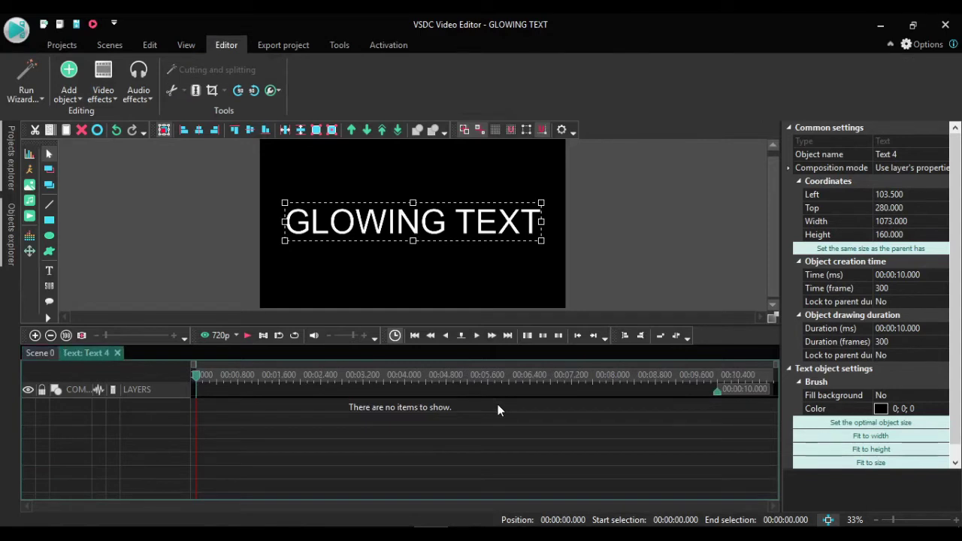
pyautogui.click(107, 96)
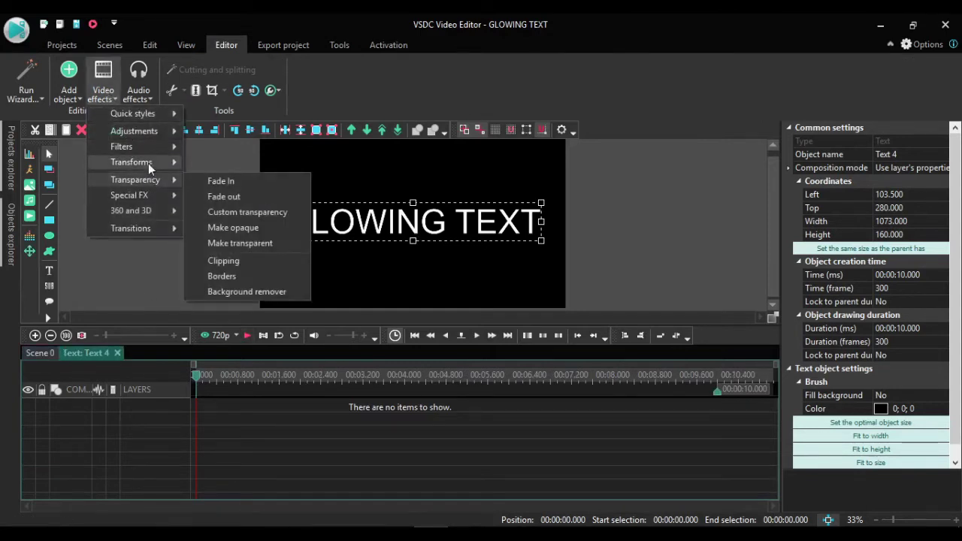
pyautogui.moveTo(164, 193)
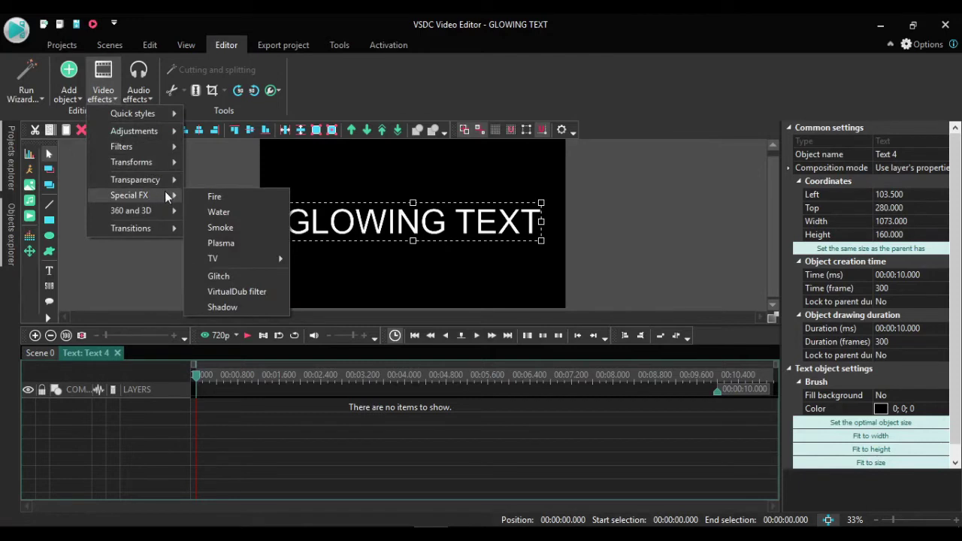
pyautogui.click(230, 243)
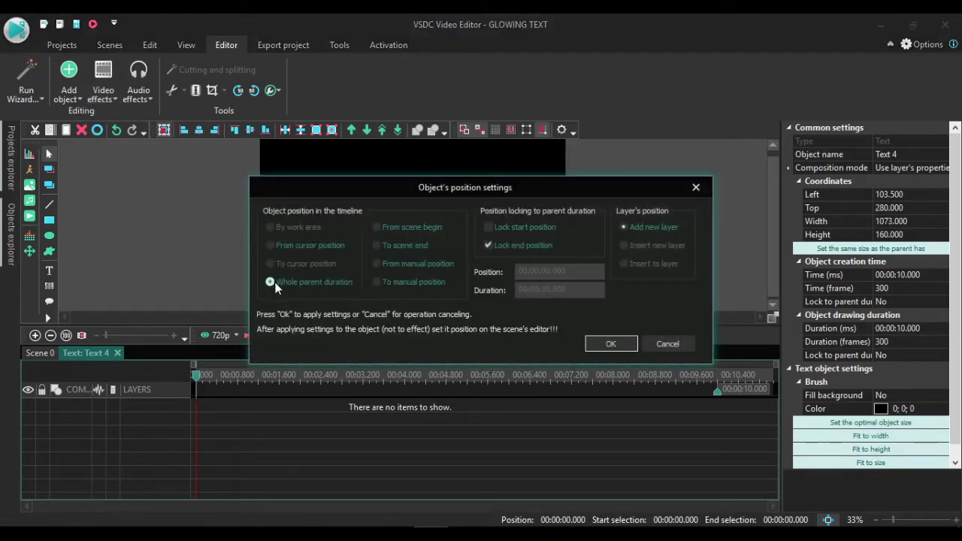
pyautogui.click(610, 345)
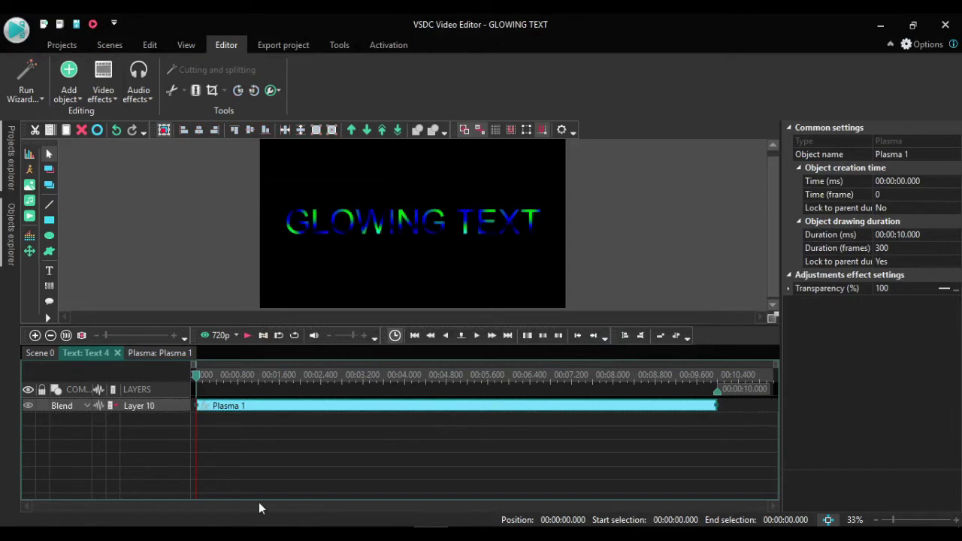
# Back in Scene 0, duplicate the plasma text as Text 5 on Layer 12, aligned over Text 4.
pyautogui.click(45, 353)
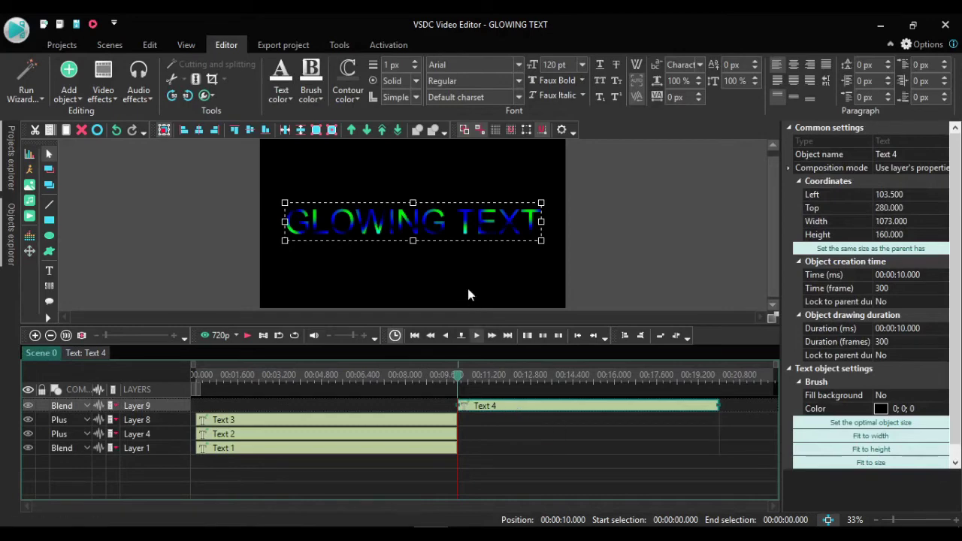
pyautogui.rightClick(412, 237)
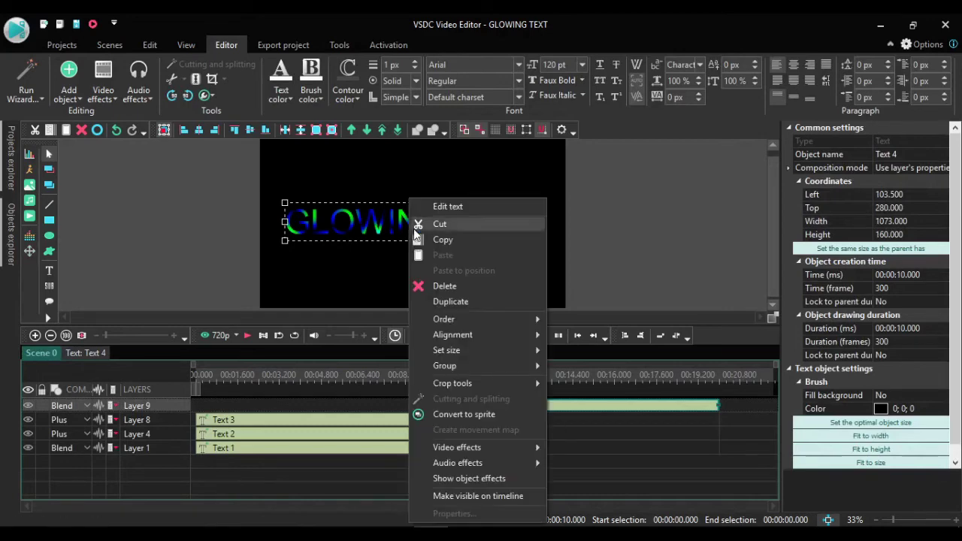
pyautogui.click(445, 300)
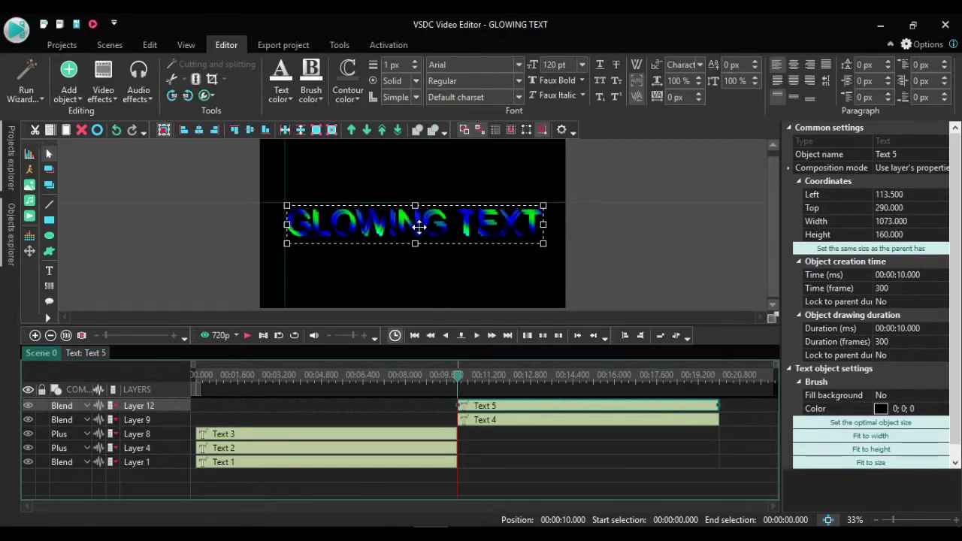
pyautogui.moveTo(415, 222); pyautogui.dragTo(412, 221)
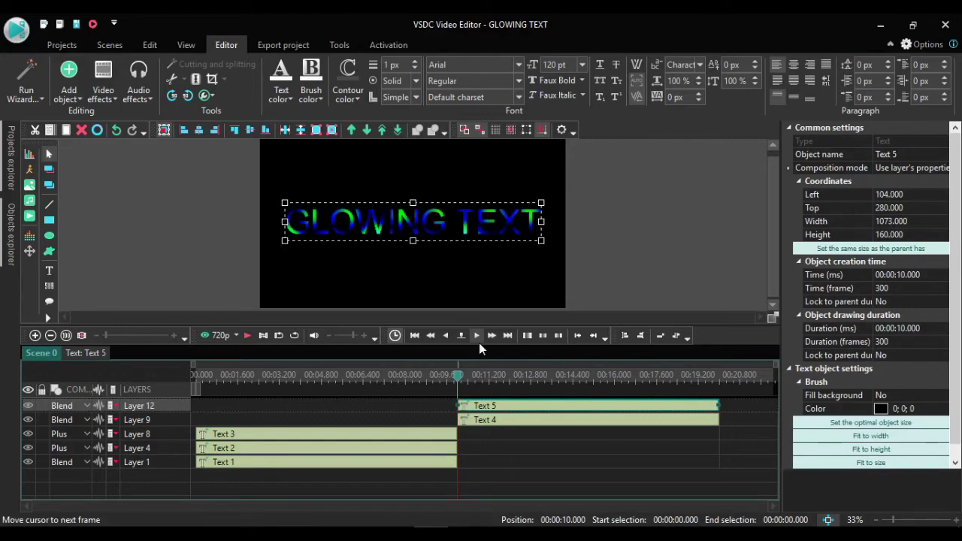
# Inside Text 5, add a Gaussian blur lasting the whole duration.
pyautogui.doubleClick(477, 407)
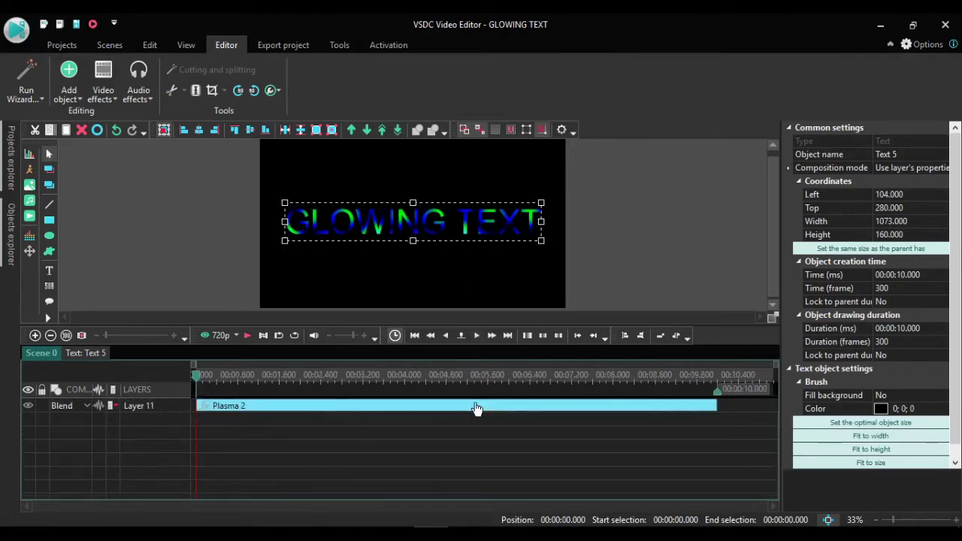
pyautogui.click(118, 98)
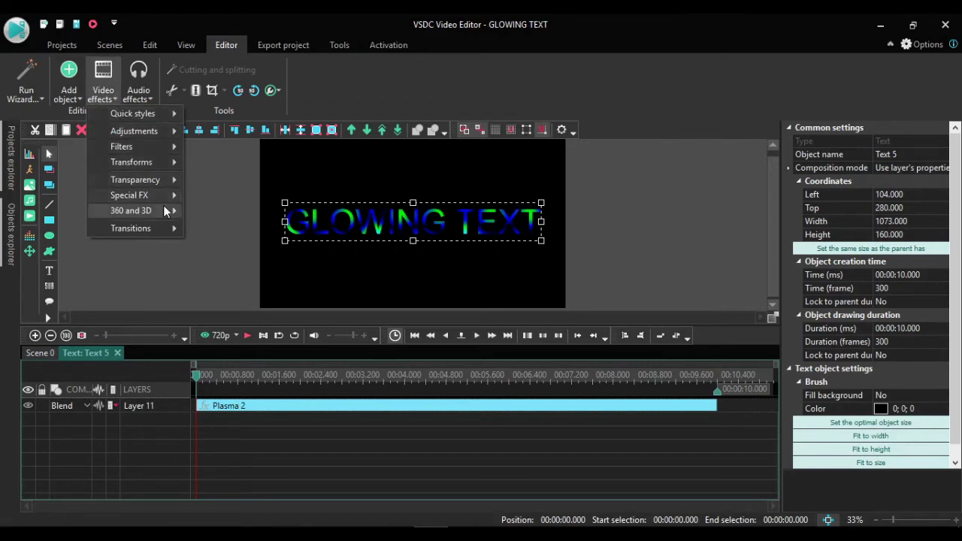
pyautogui.moveTo(160, 228)
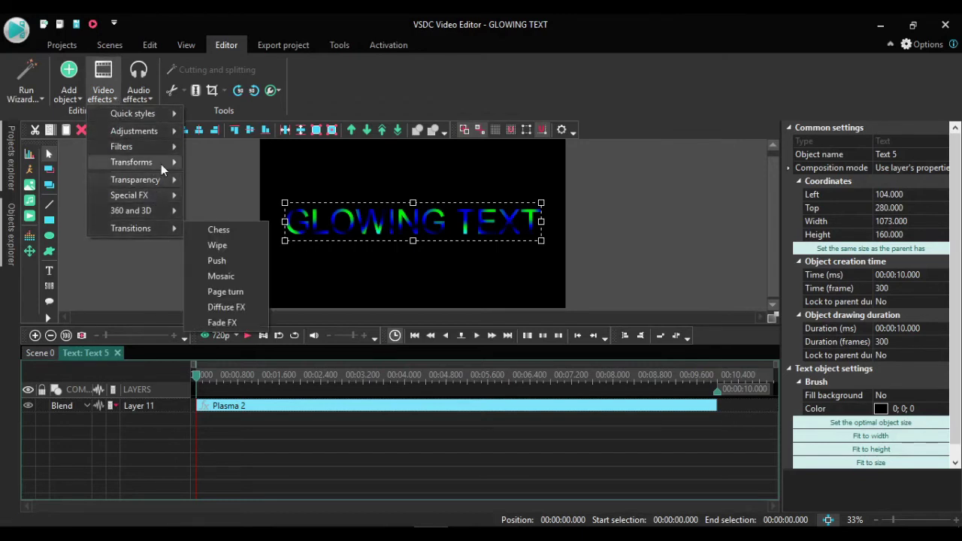
pyautogui.moveTo(131, 146)
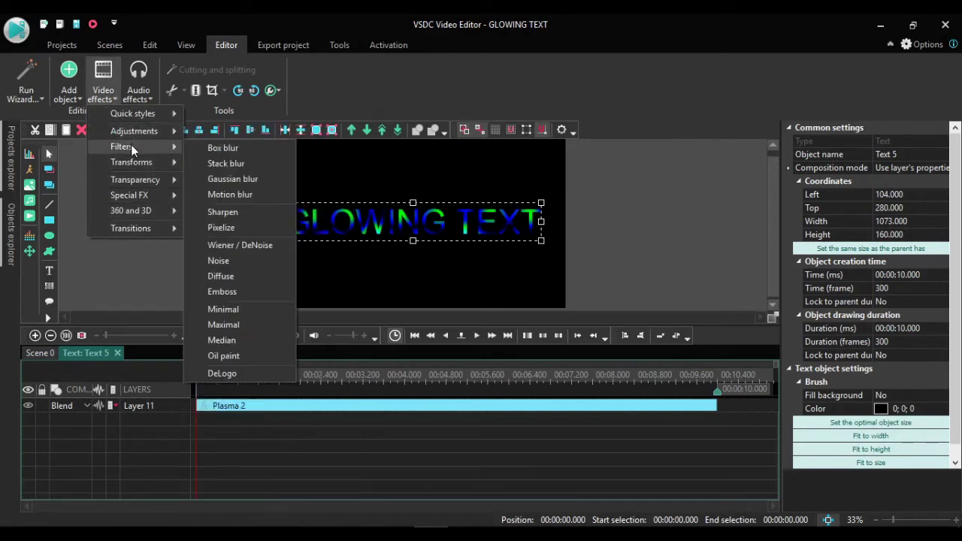
pyautogui.click(232, 181)
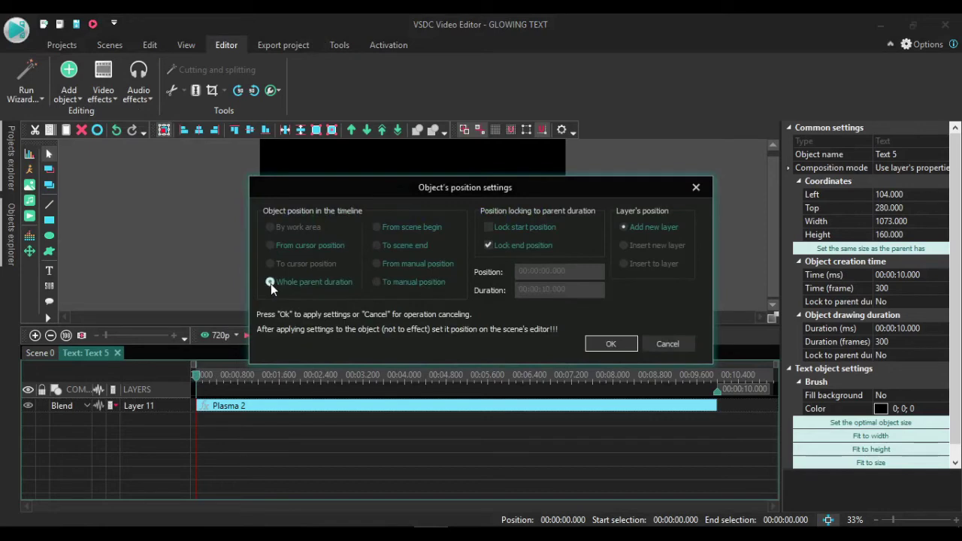
pyautogui.click(611, 345)
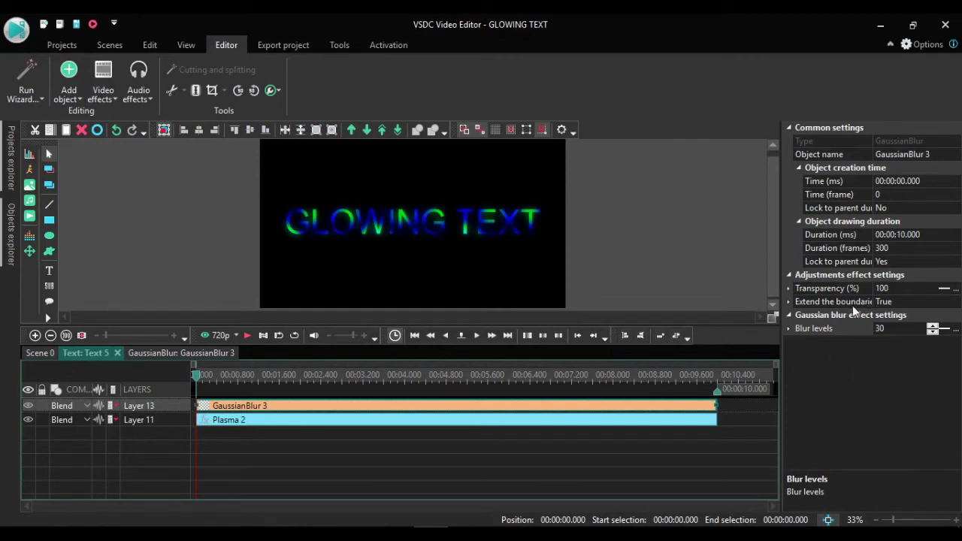
# Verify the blur uses extended boundaries at level 30, then return to Scene 0.
pyautogui.click(896, 302)
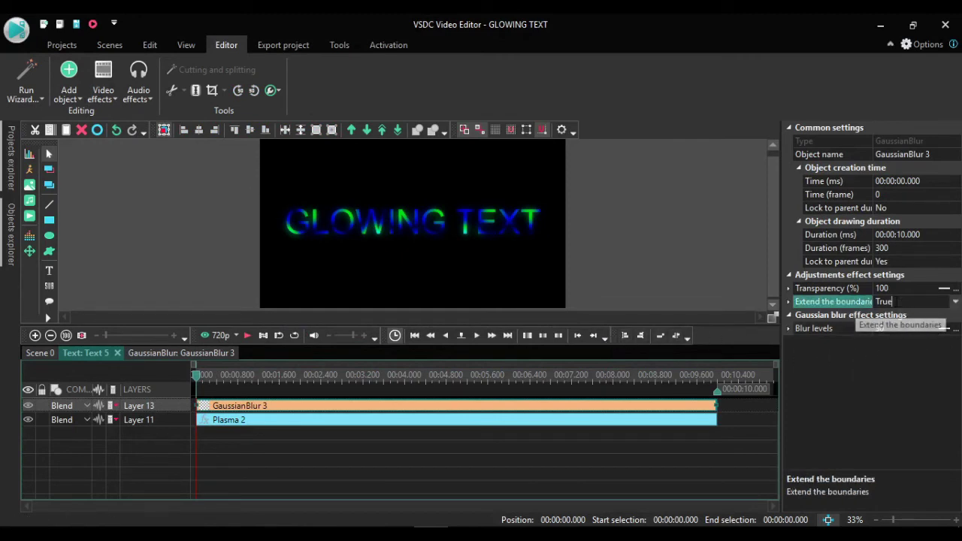
pyautogui.click(894, 328)
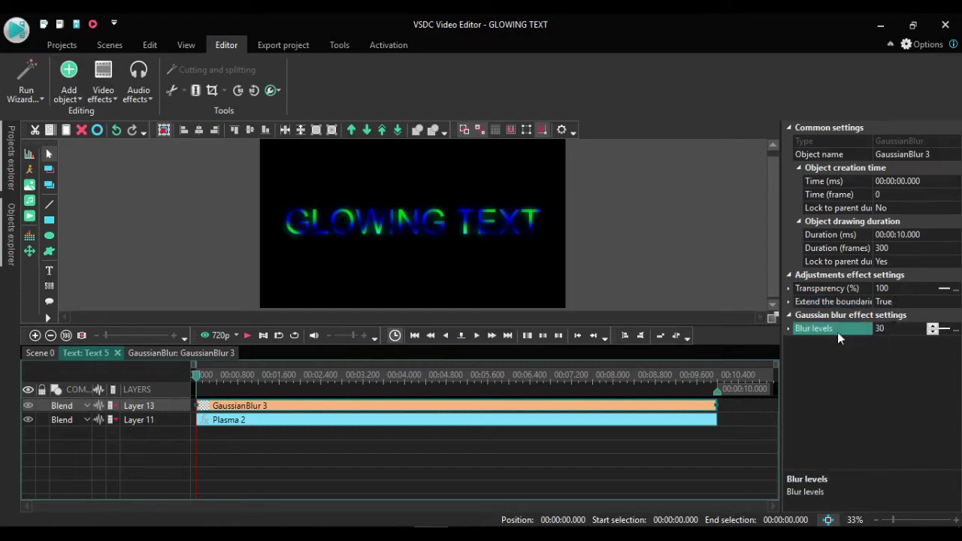
pyautogui.click(43, 353)
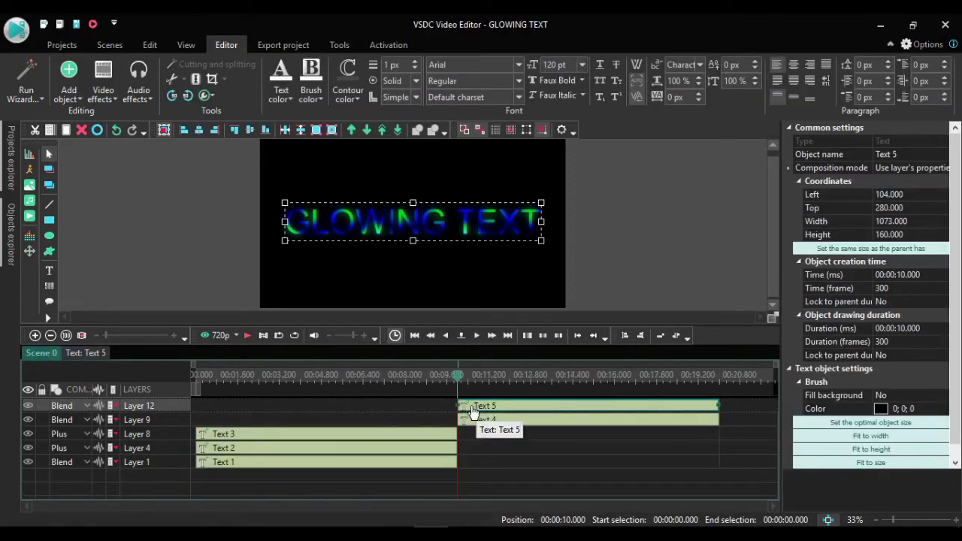
# Set Layer 12 to Plus blending, duplicate Text 5 as Text 6, and set Layer 16 to Plus.
pyautogui.click(64, 405)
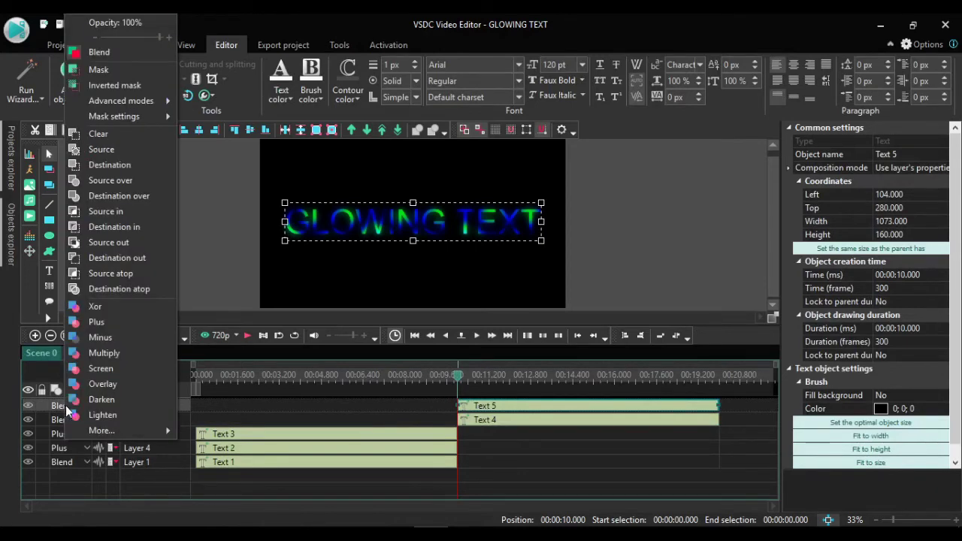
pyautogui.click(106, 325)
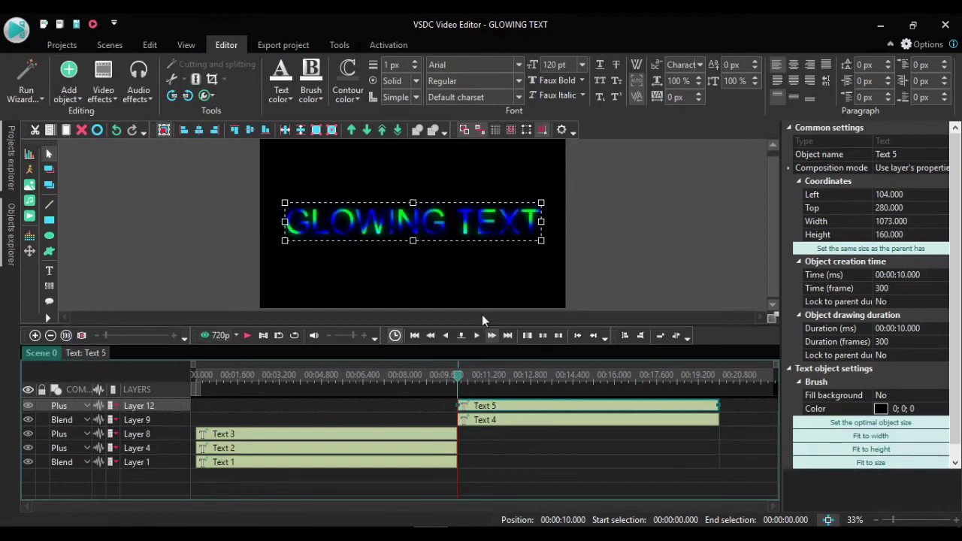
pyautogui.rightClick(399, 233)
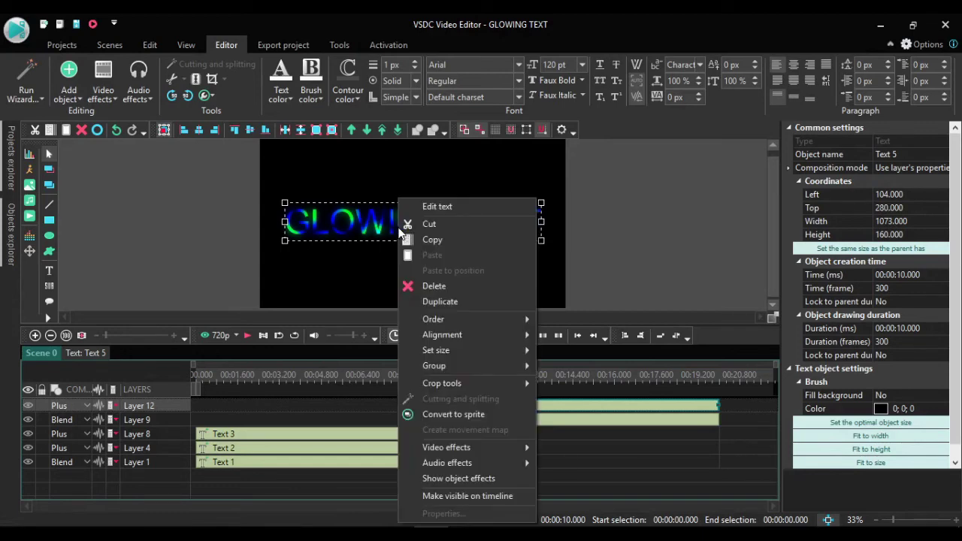
pyautogui.click(442, 301)
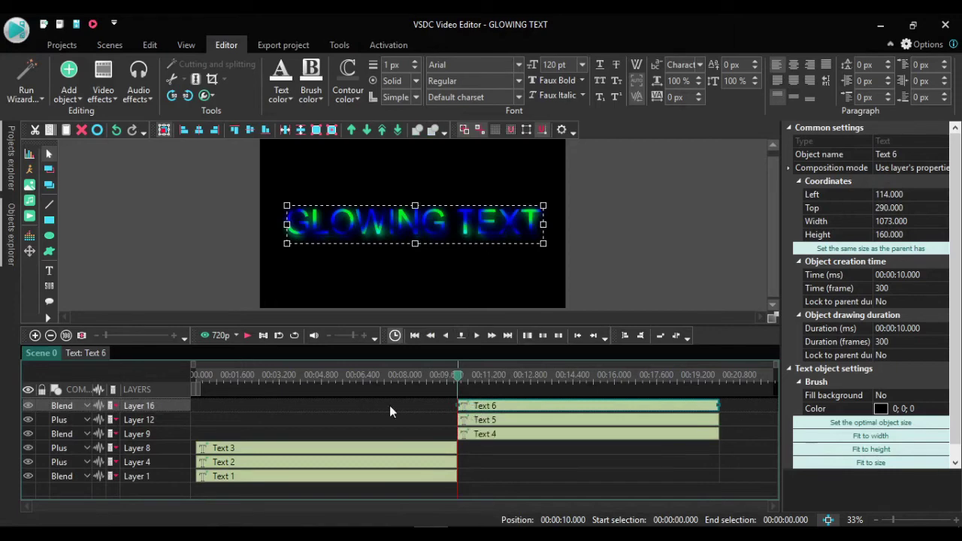
pyautogui.click(62, 407)
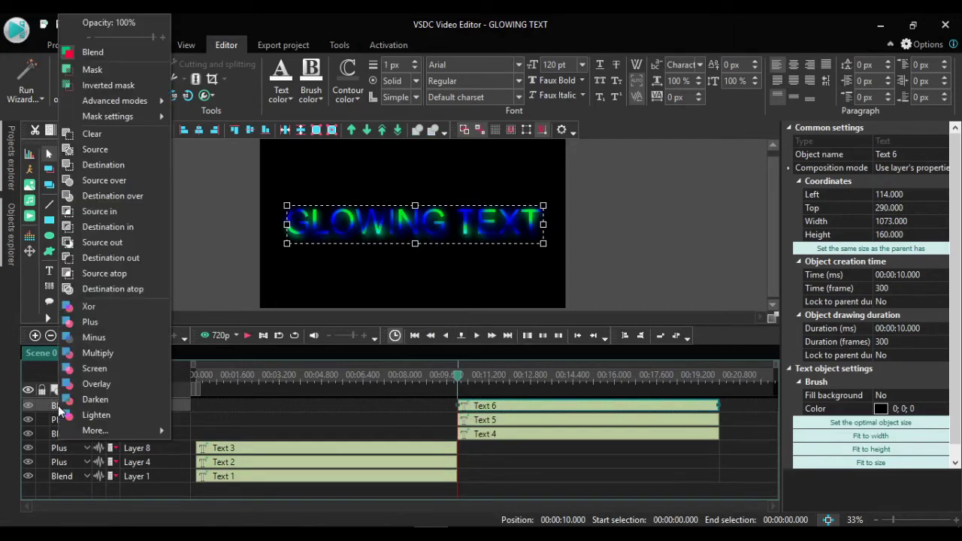
pyautogui.click(93, 323)
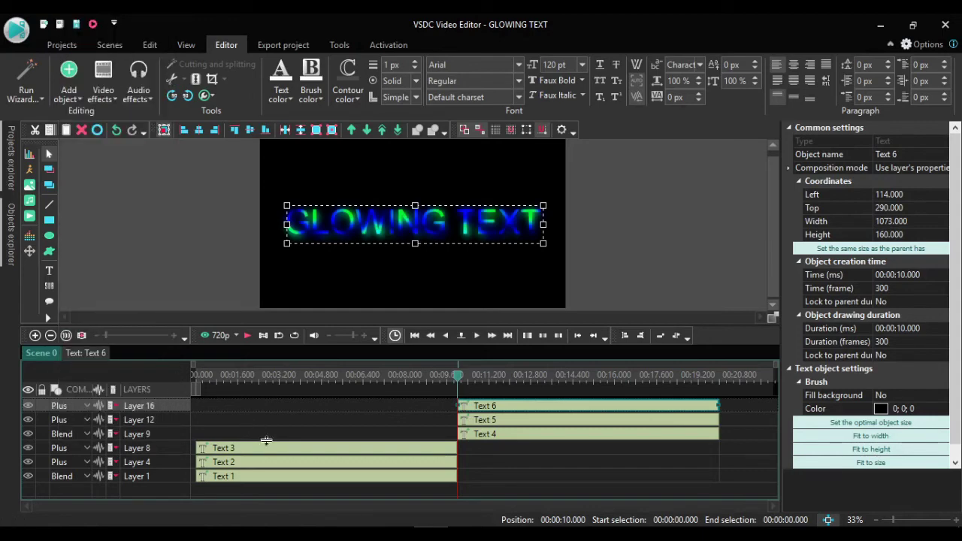
# Play a short preview of the glowing text, then show the Web MP4 export settings.
pyautogui.press('space')
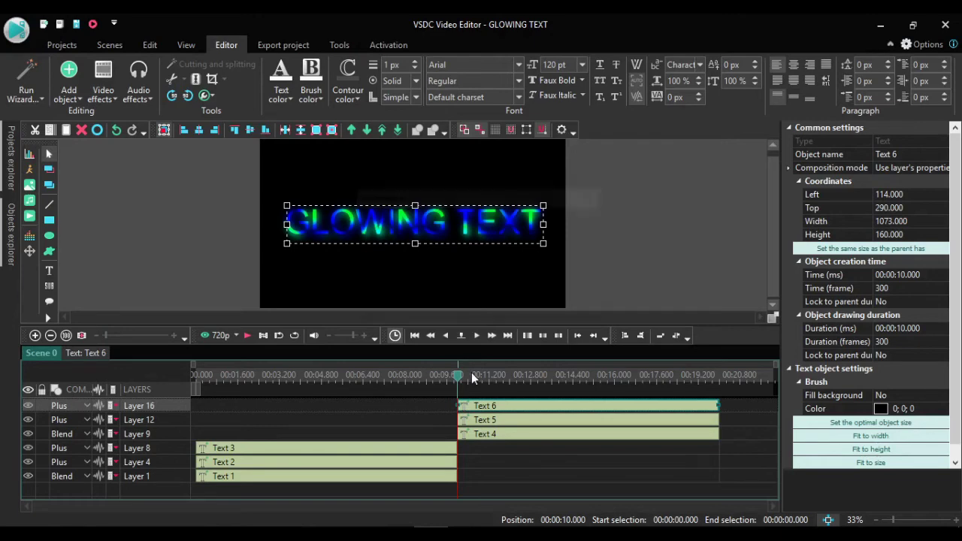
pyautogui.press('space')
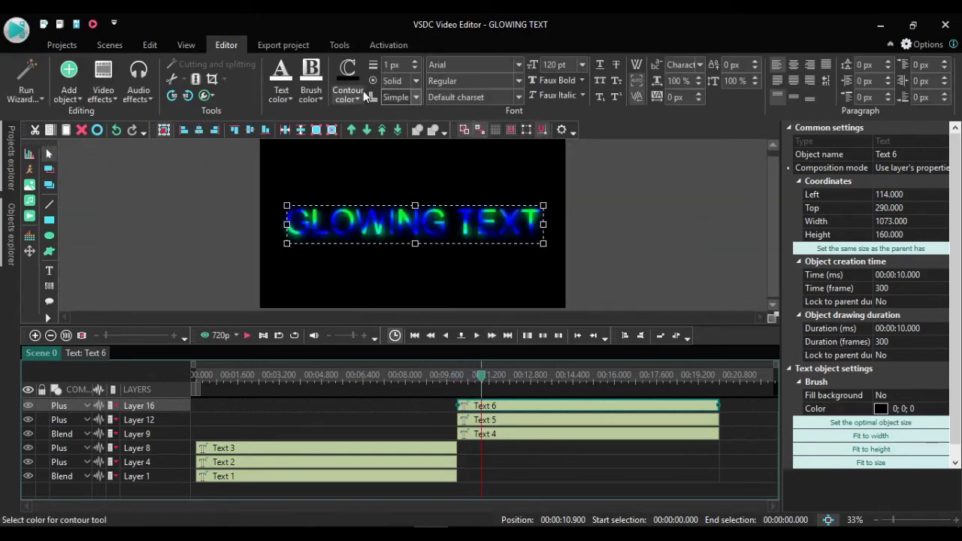
pyautogui.click(287, 45)
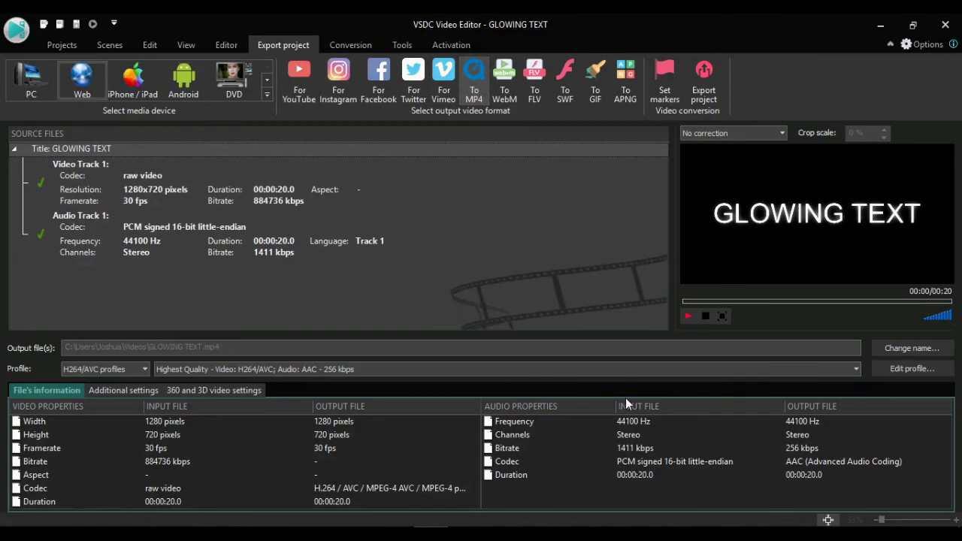
# Save the output as GLOWING TEXT.mp4 in D:\VSDC\TEXT MASK PROJECT and start exporting without premium features.
pyautogui.click(909, 349)
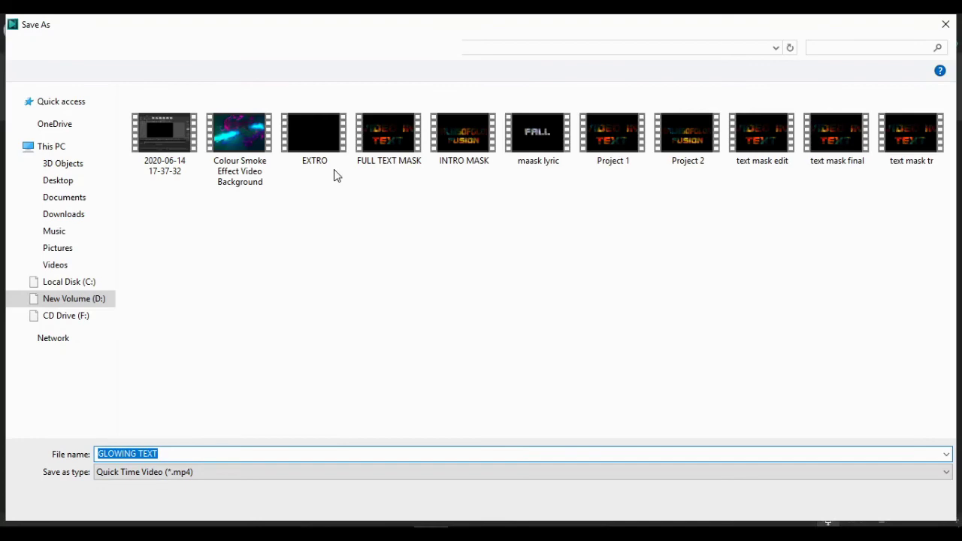
pyautogui.click(845, 503)
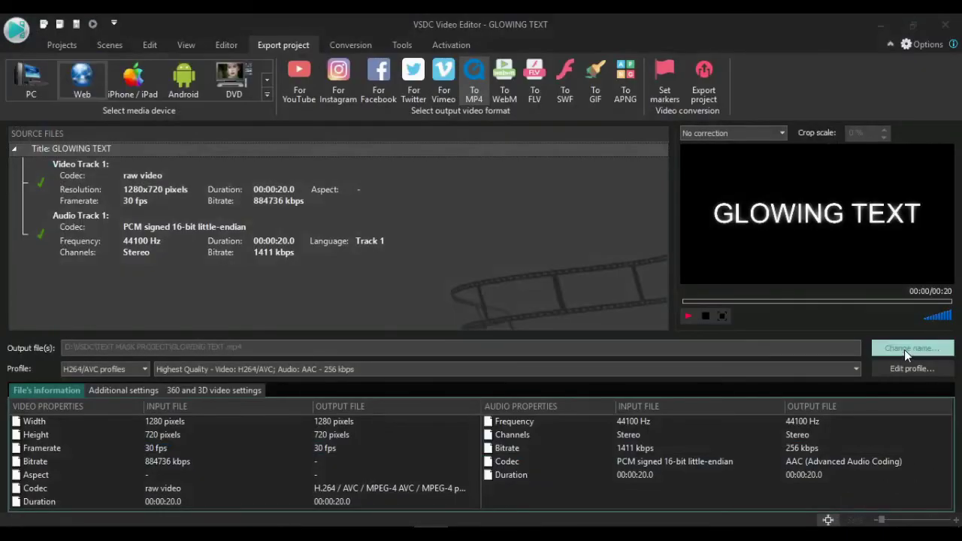
pyautogui.click(703, 93)
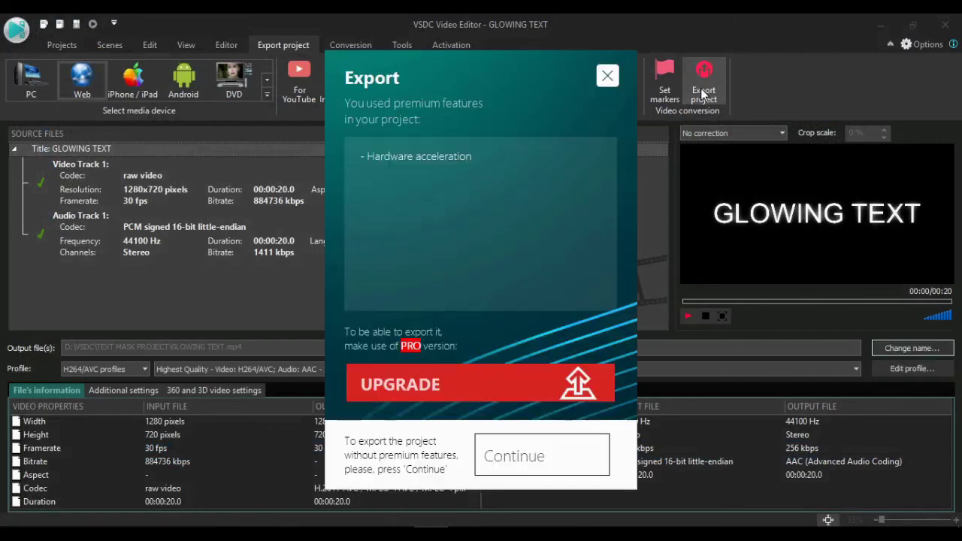
pyautogui.click(514, 464)
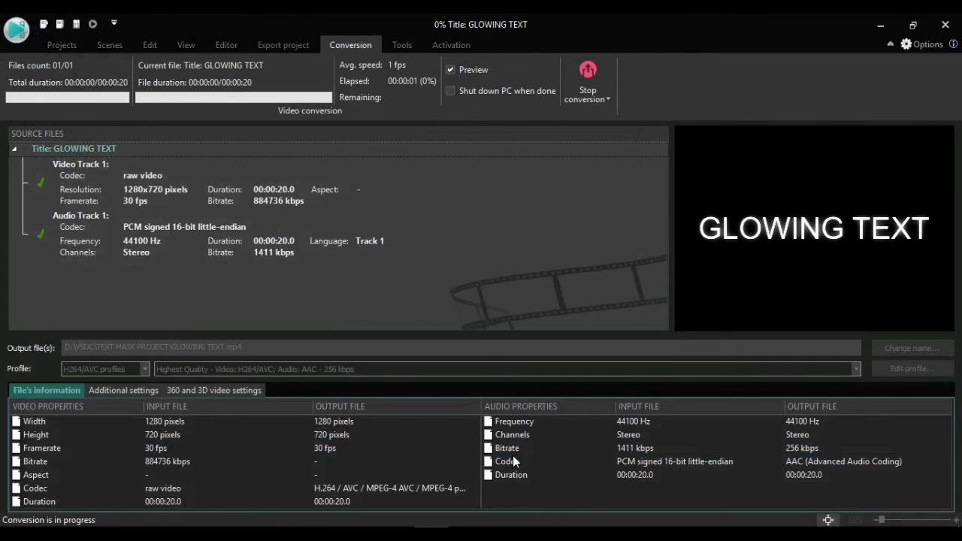